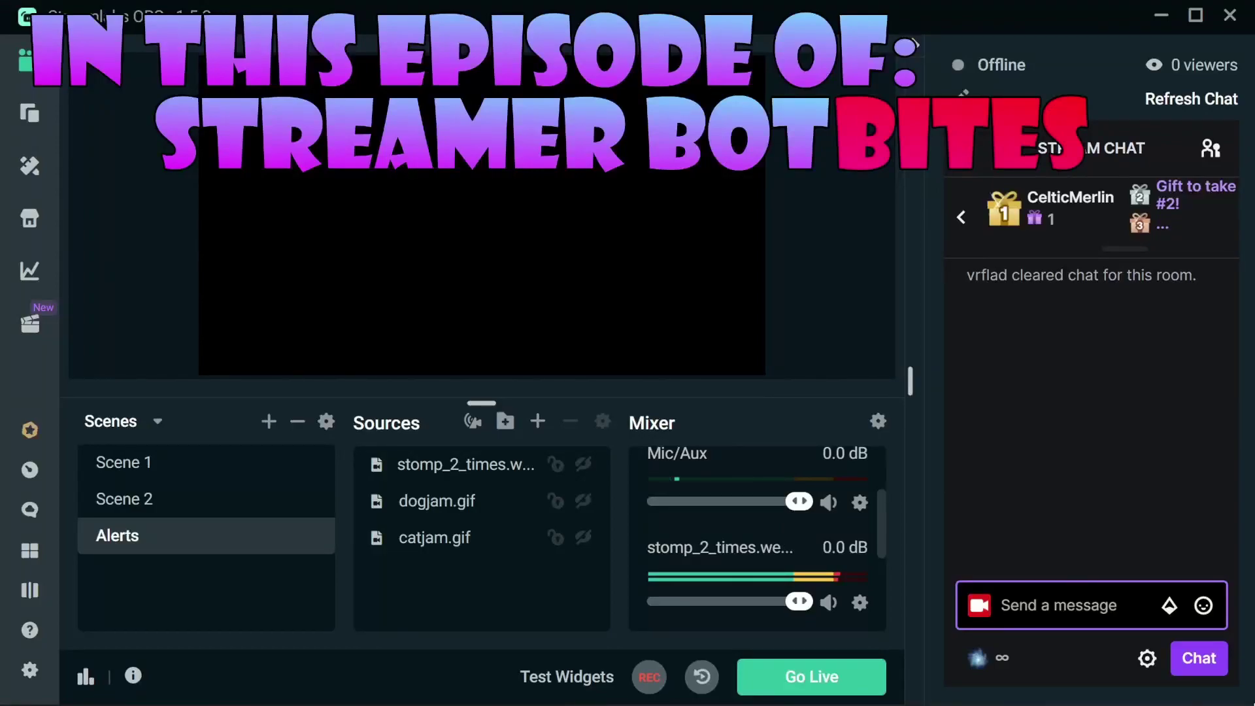
- Post !catjam, !dogjam and !stomp in chat, correcting the mistyped !storm to !stomp
{"action": "type", "text": "!catjam"}
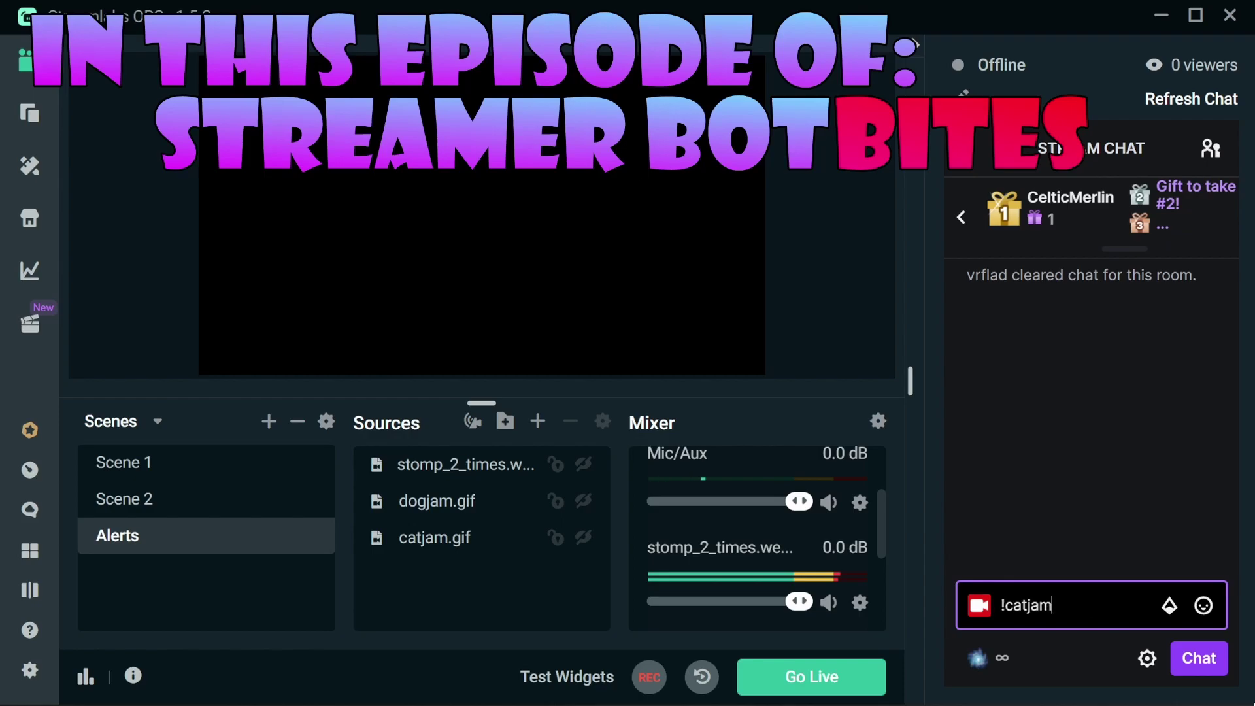
{"action": "key", "text": "Return"}
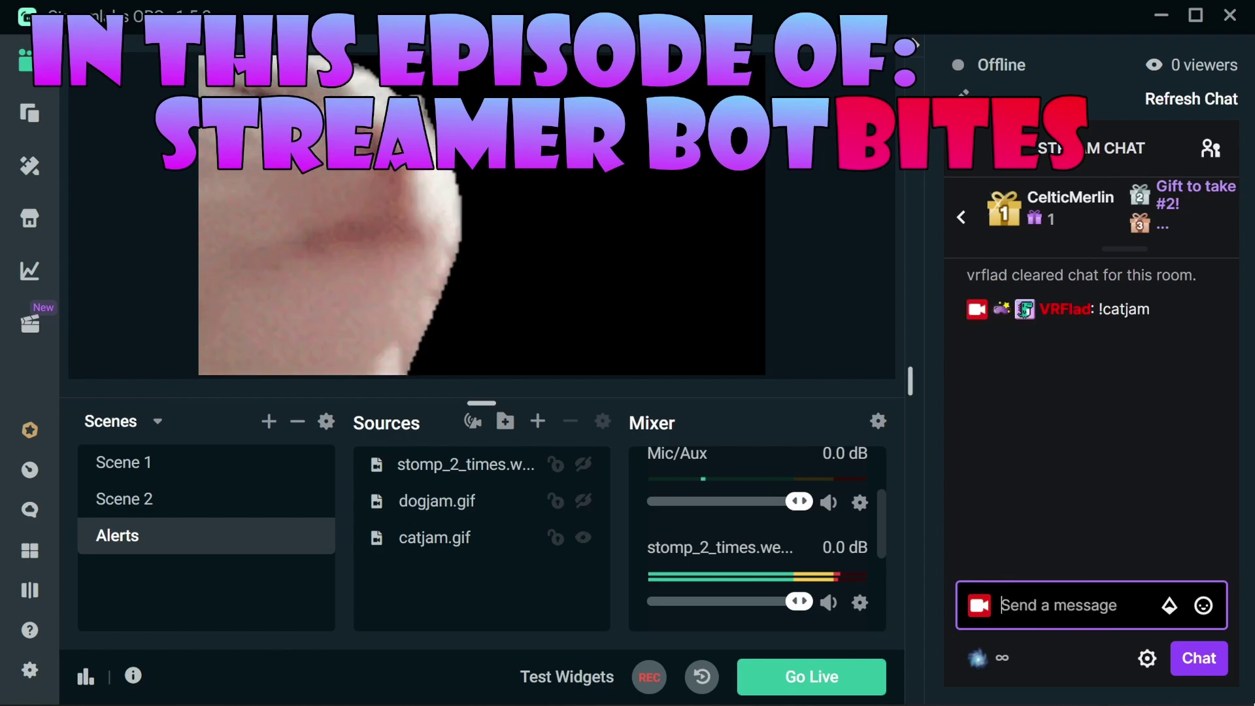
{"action": "type", "text": "!dogjam"}
{"action": "key", "text": "Return"}
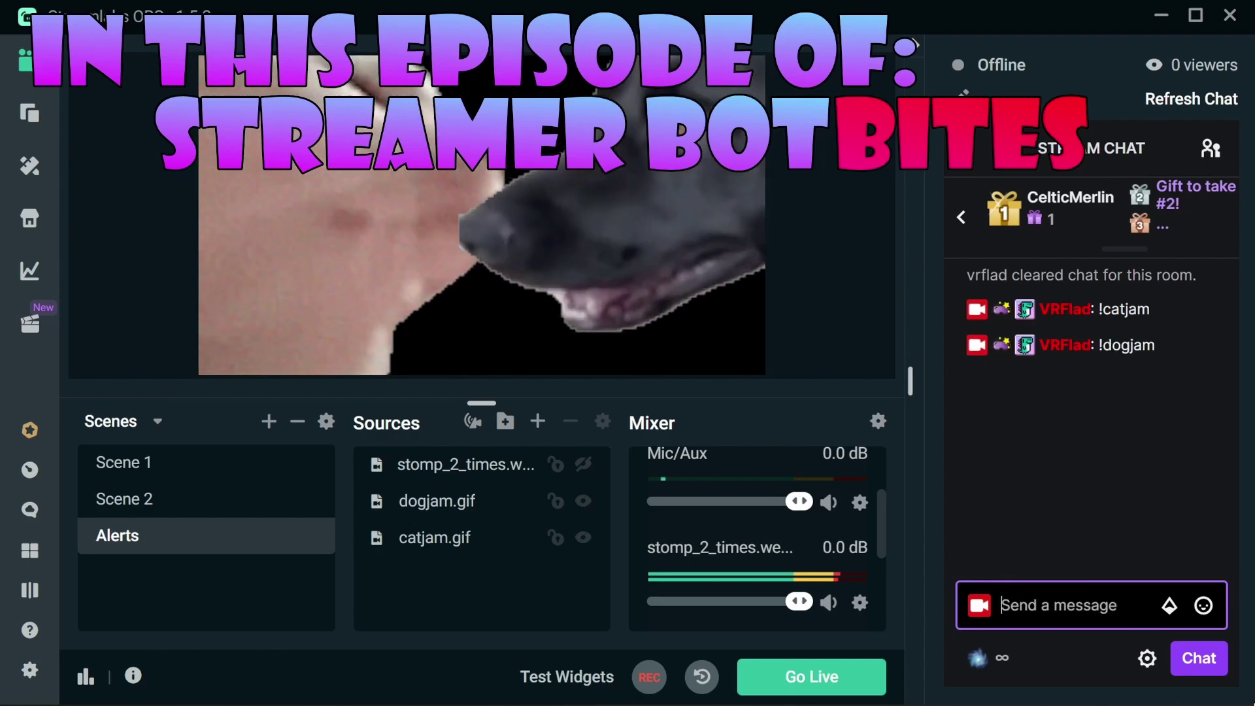
{"action": "type", "text": "!storm"}
{"action": "key", "text": "BackSpace"}
{"action": "key", "text": "BackSpace"}
{"action": "key", "text": "BackSpace"}
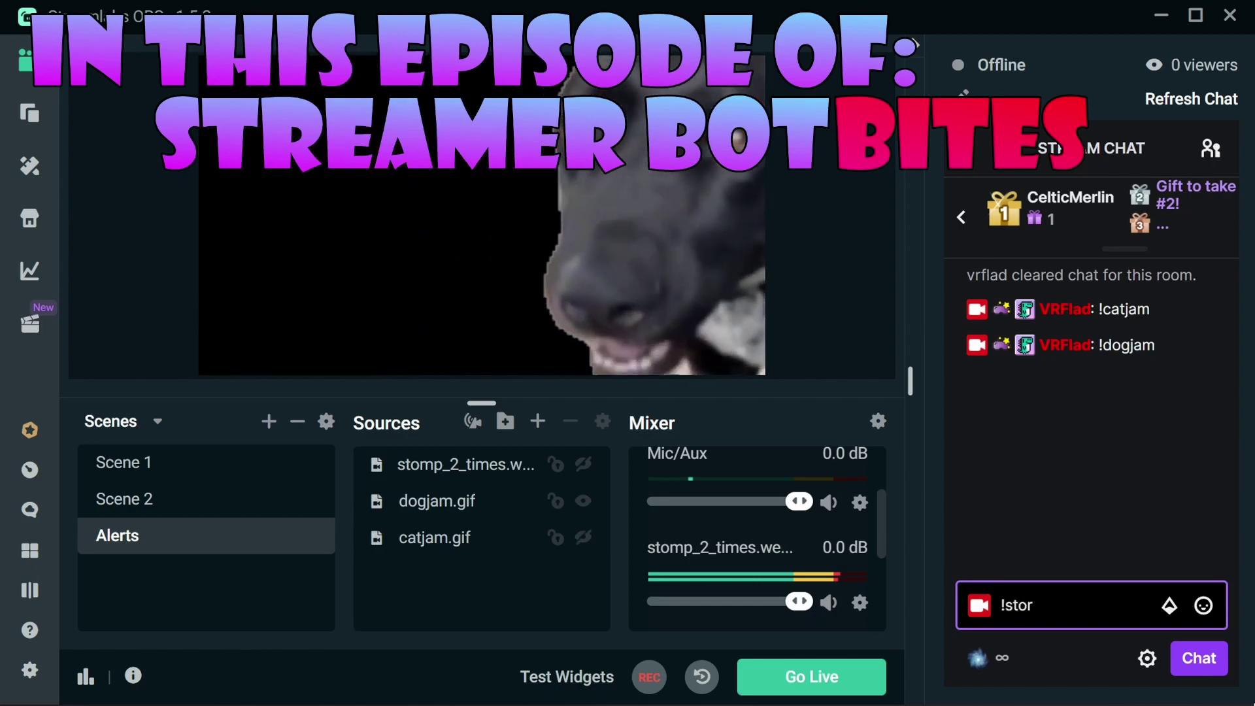
{"action": "type", "text": "omp"}
{"action": "key", "text": "Return"}
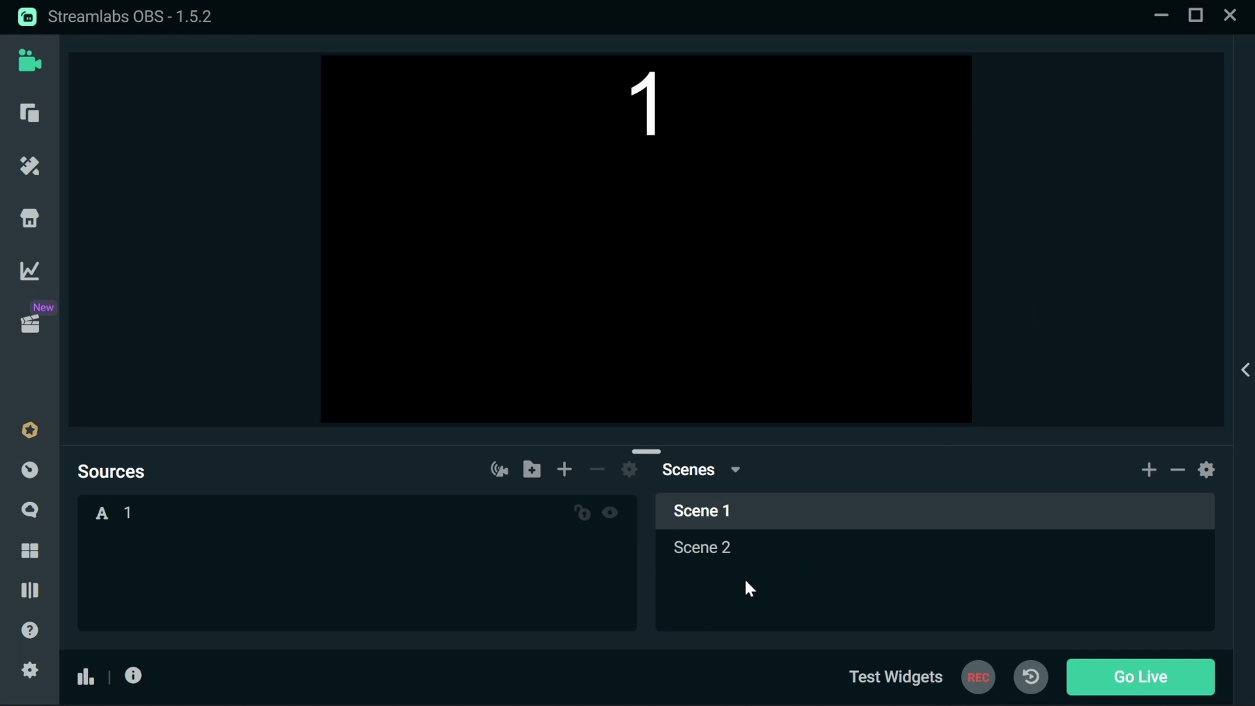
- Create a new scene named Alerts
{"action": "left_click", "coordinate": [1149, 474]}
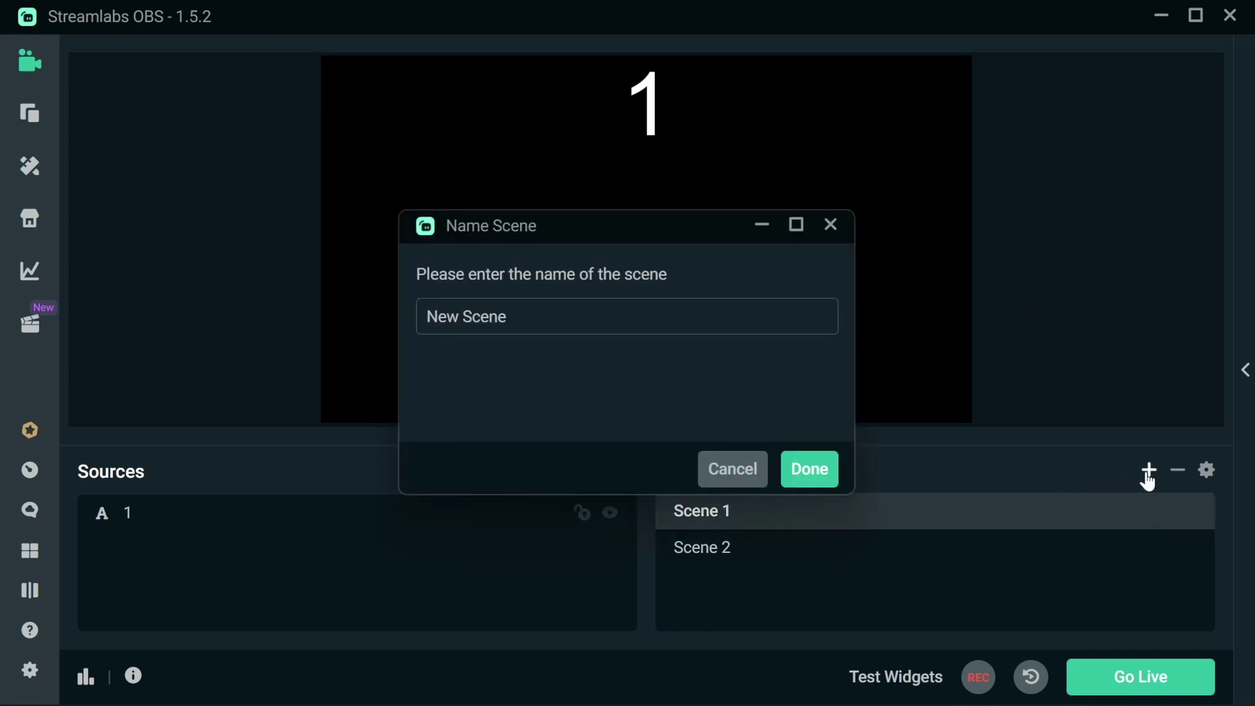
{"action": "left_click", "coordinate": [700, 319]}
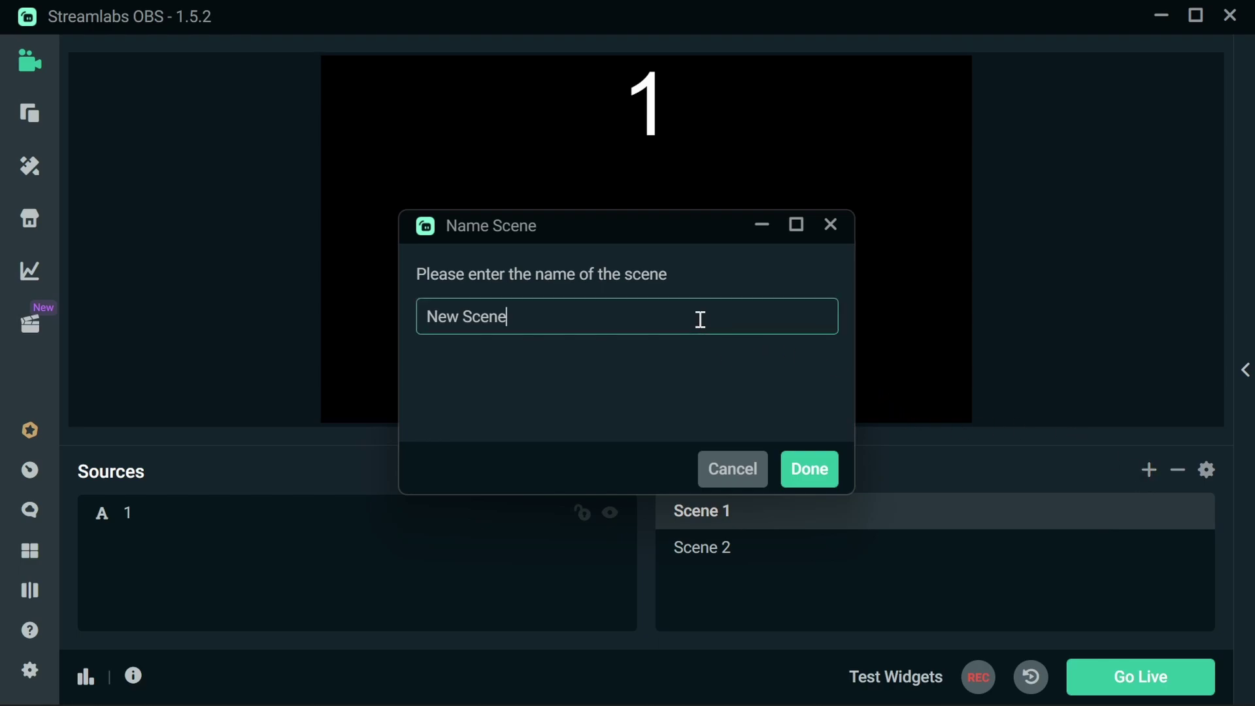
{"action": "key", "text": "ctrl+a"}
{"action": "type", "text": "Alerts"}
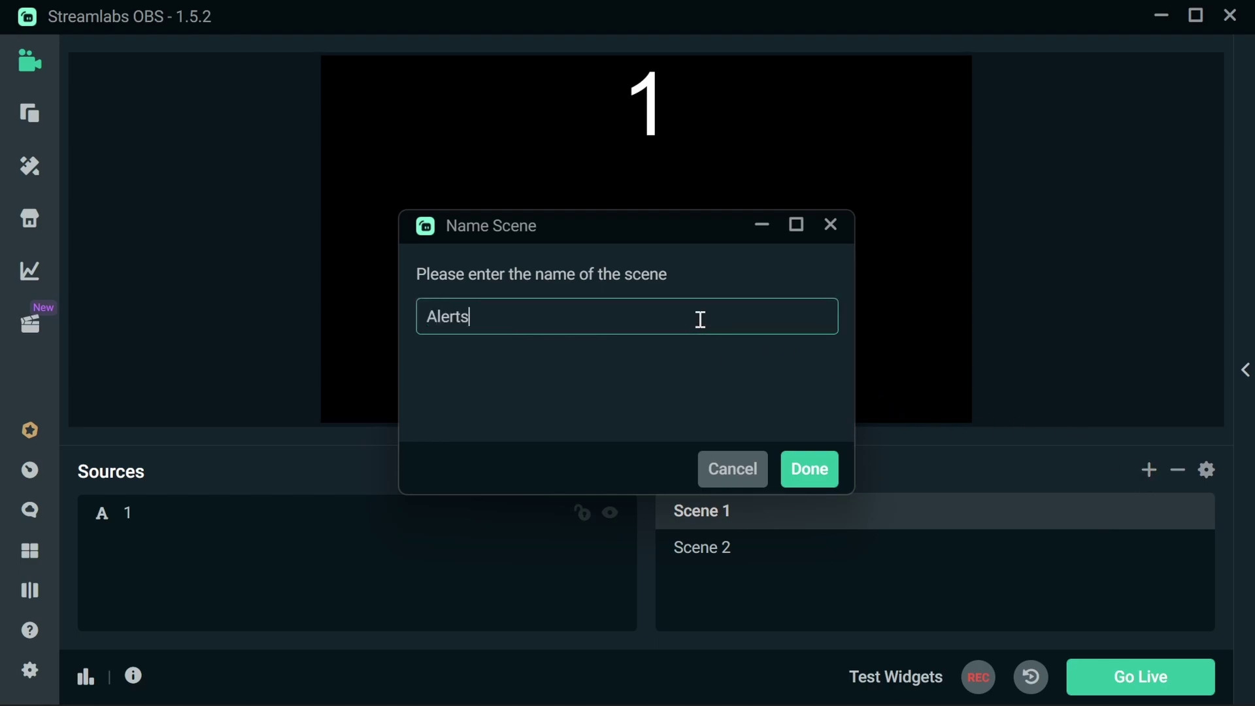
{"action": "key", "text": "Return"}
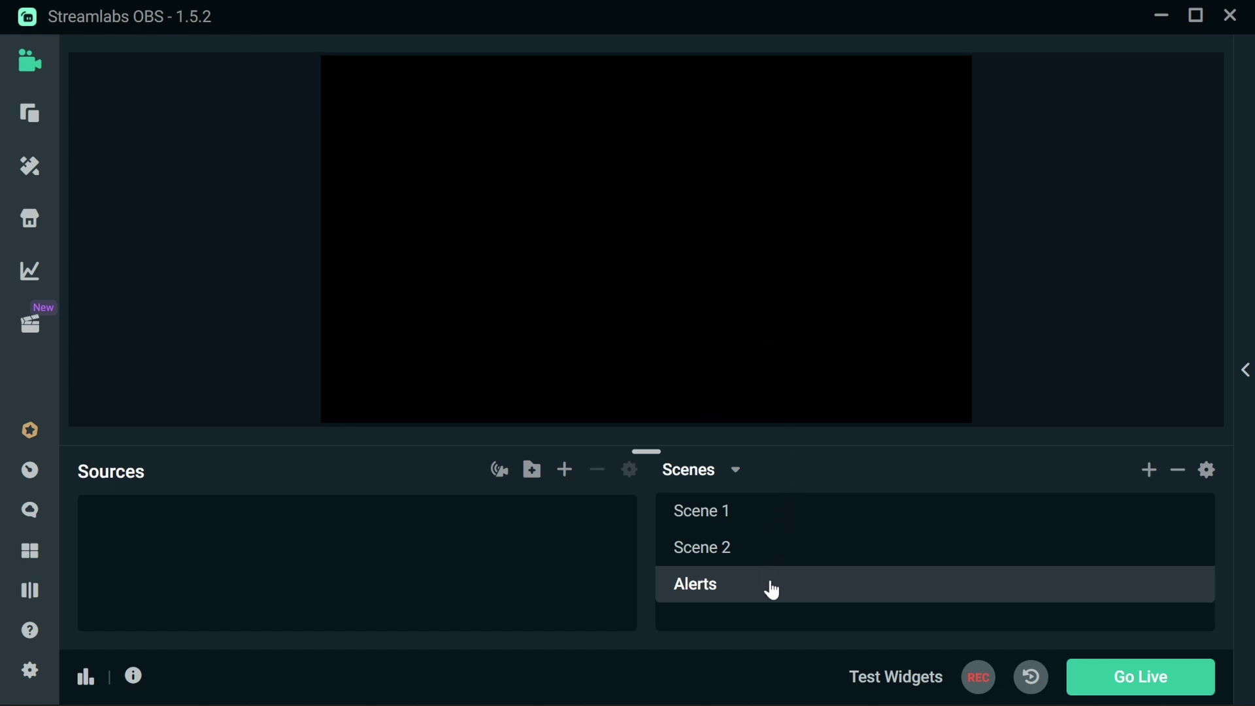
- Add the Alerts scene as a Scene source inside Scene 1
{"action": "left_click", "coordinate": [680, 514]}
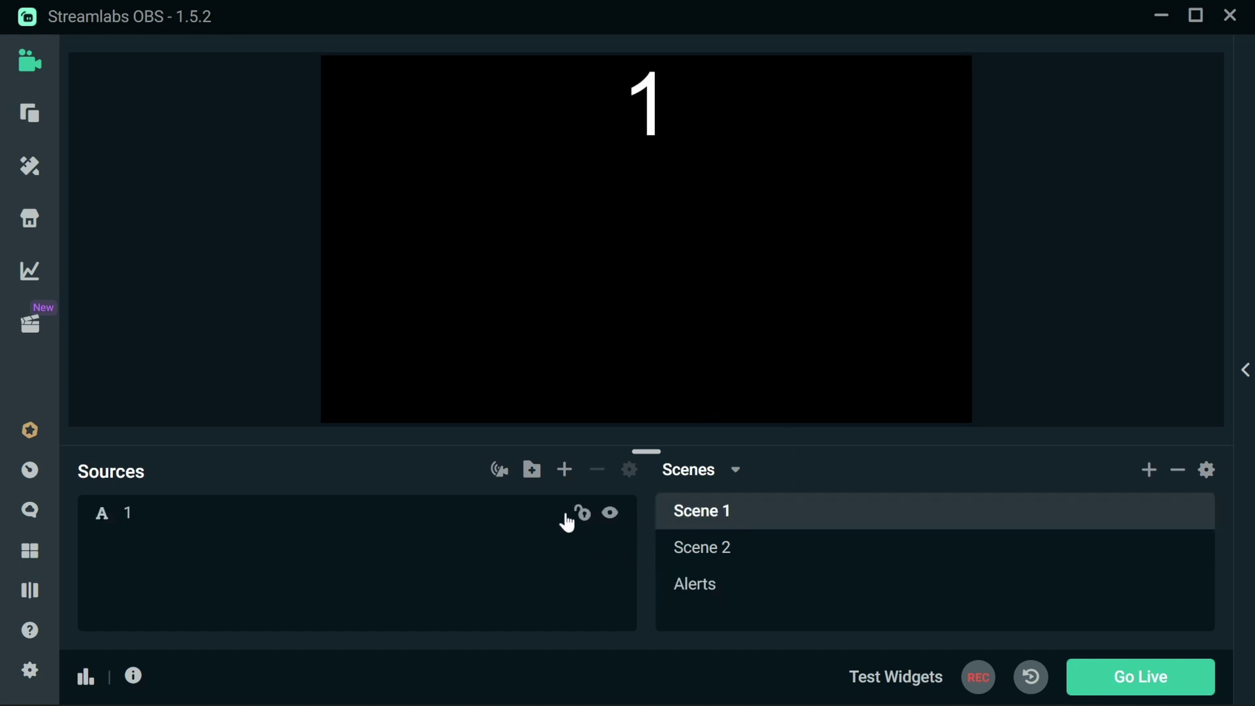
{"action": "right_click", "coordinate": [378, 547]}
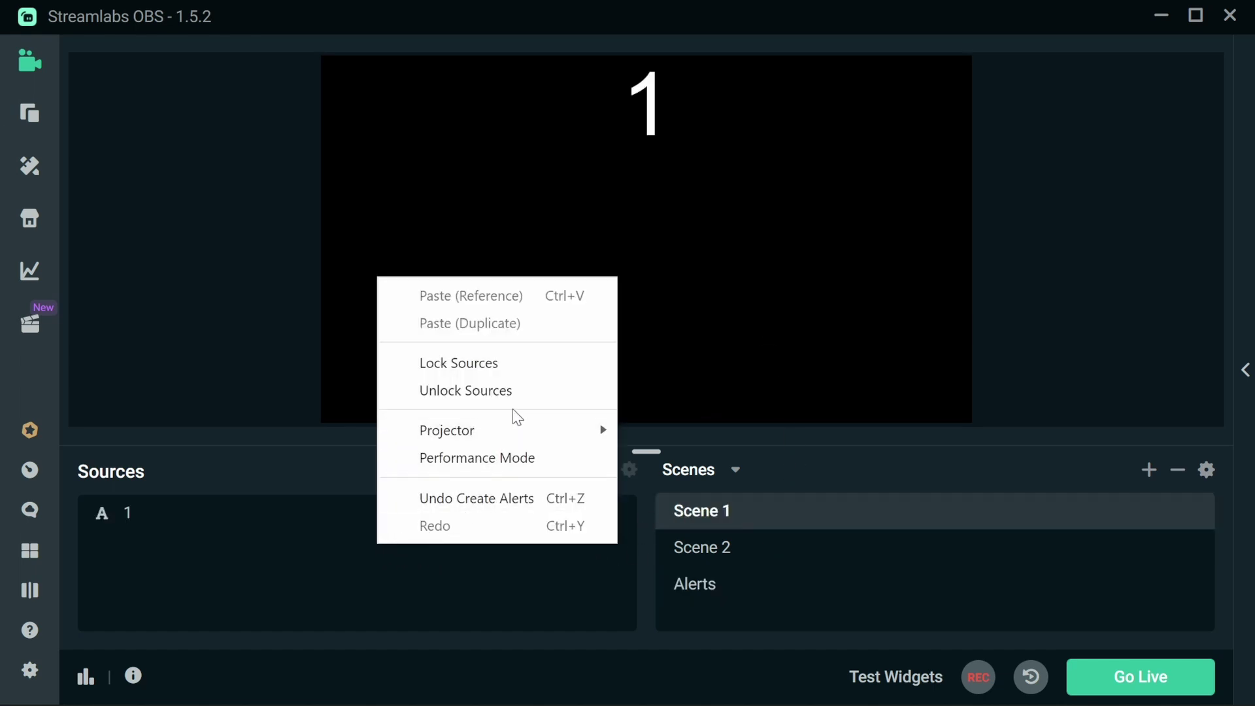
{"action": "left_click", "coordinate": [392, 551]}
{"action": "left_click", "coordinate": [567, 470]}
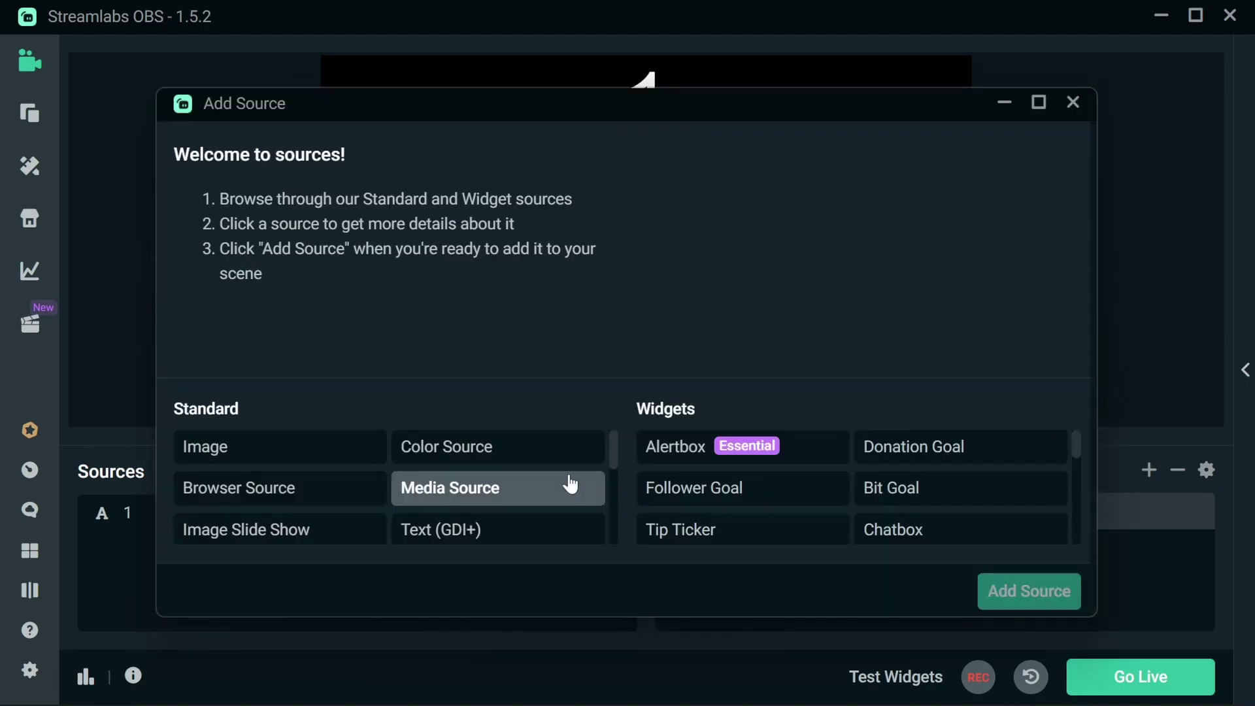
{"action": "scroll", "coordinate": [517, 495], "scroll_direction": "down", "scroll_amount": 5}
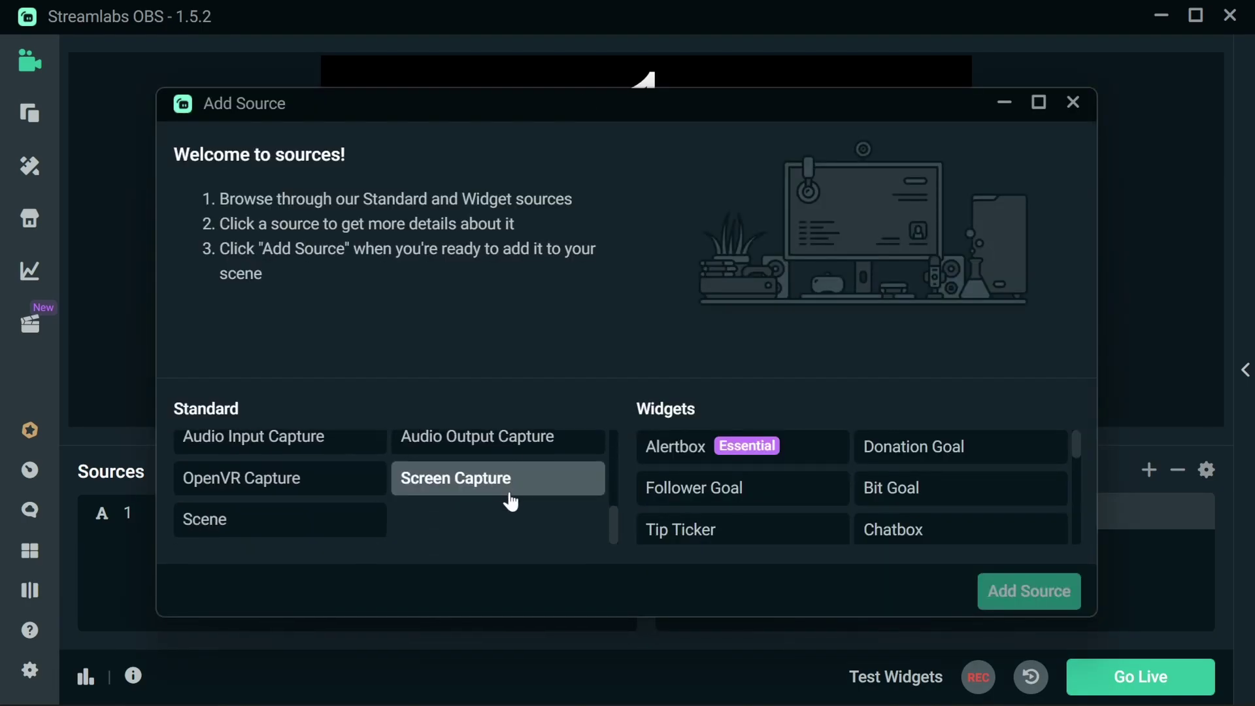
{"action": "left_click", "coordinate": [316, 535]}
{"action": "left_click", "coordinate": [1036, 599]}
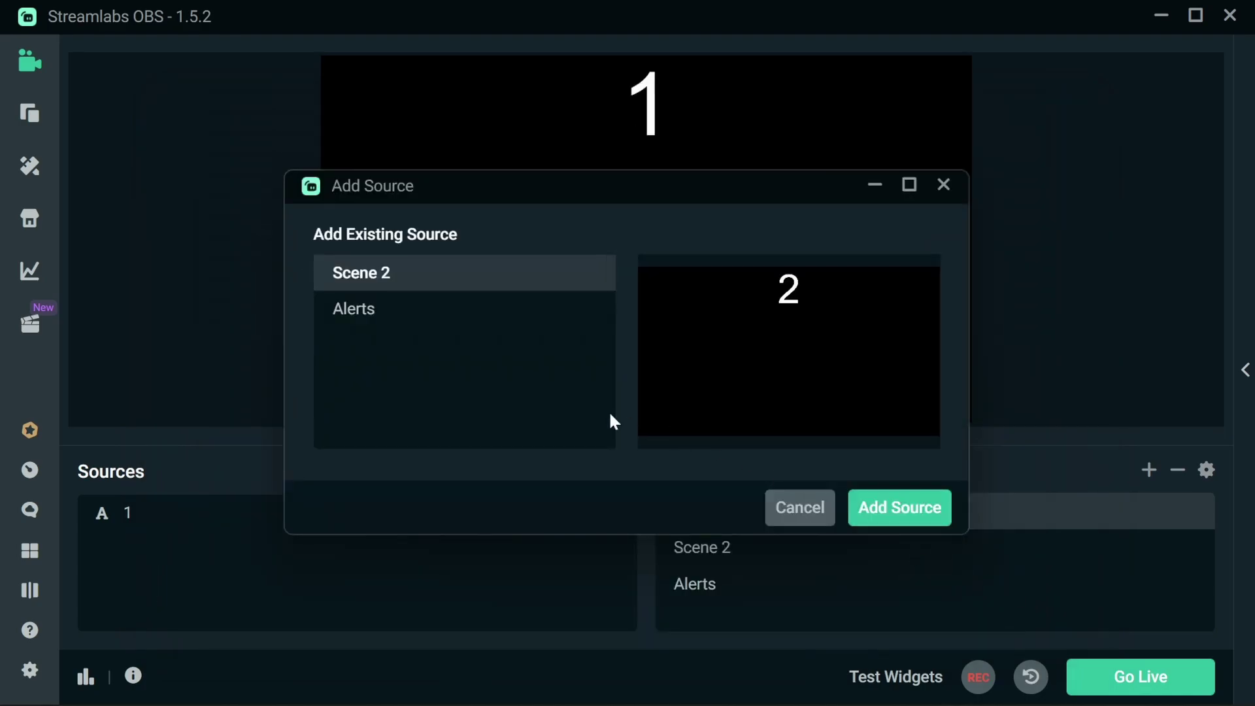
{"action": "left_click", "coordinate": [387, 321]}
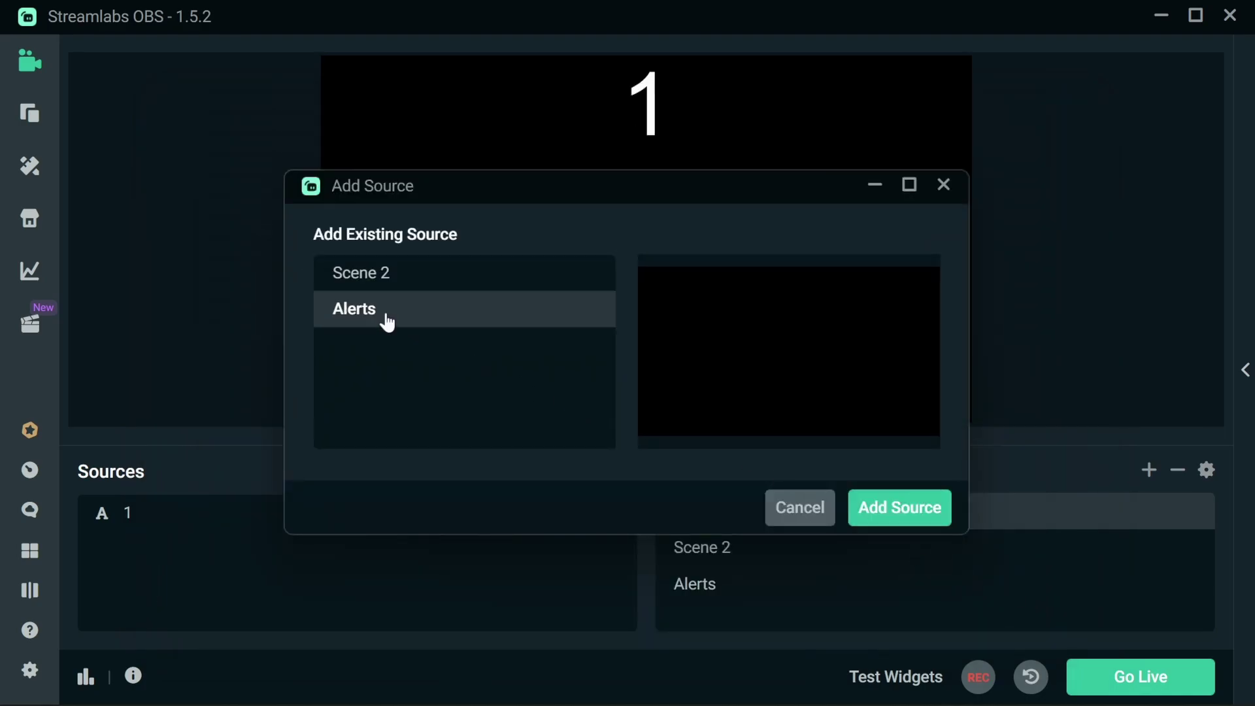
{"action": "left_click", "coordinate": [917, 520]}
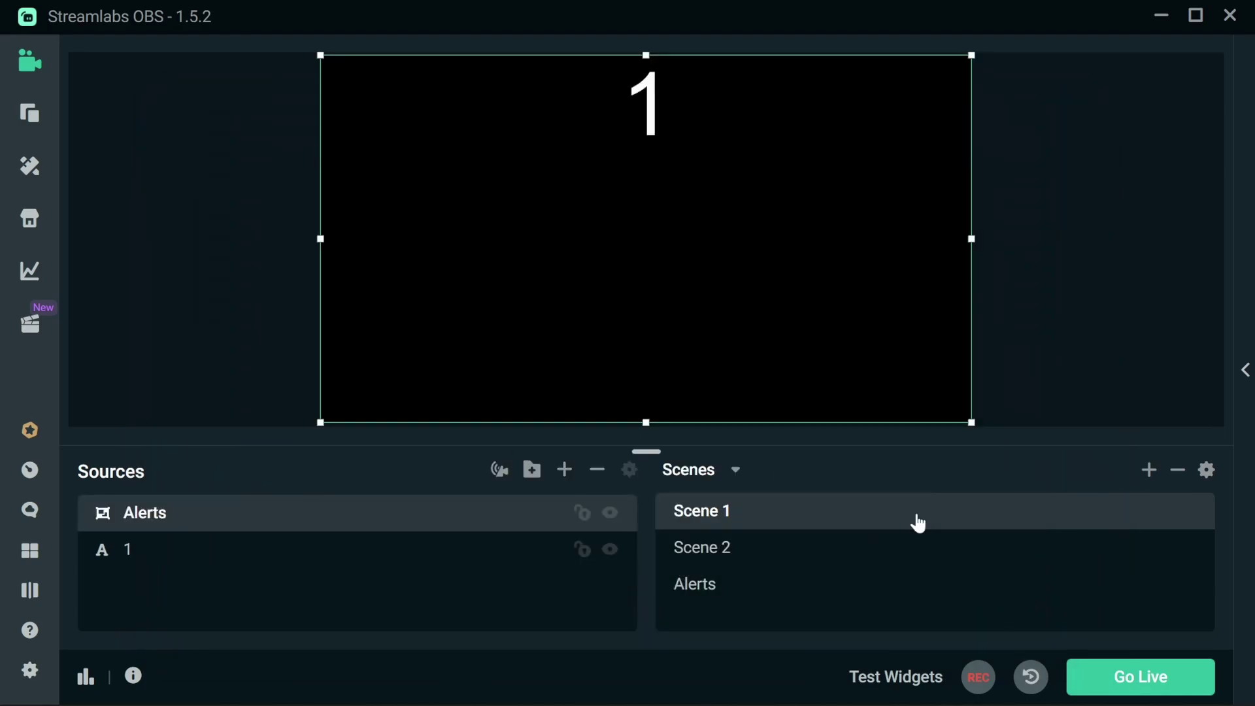
- Add the Alerts scene as a Scene source in Scene 2, then deselect it
{"action": "left_click", "coordinate": [778, 548]}
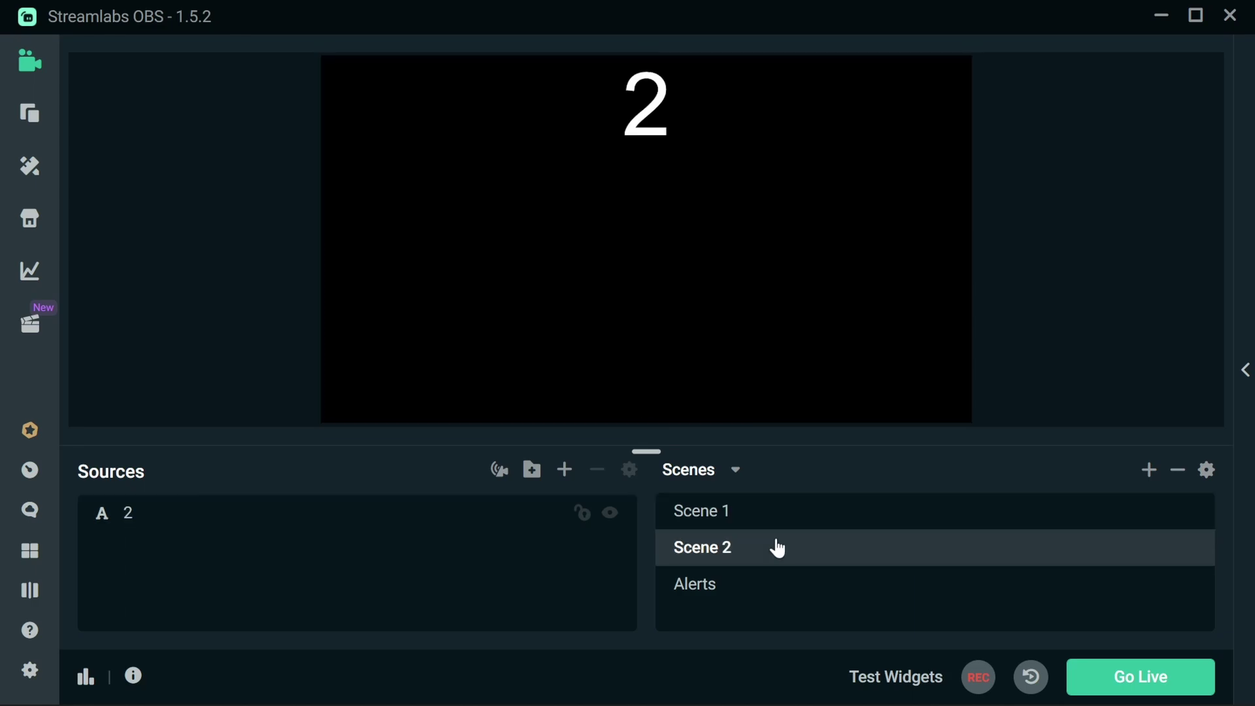
{"action": "left_click", "coordinate": [558, 472]}
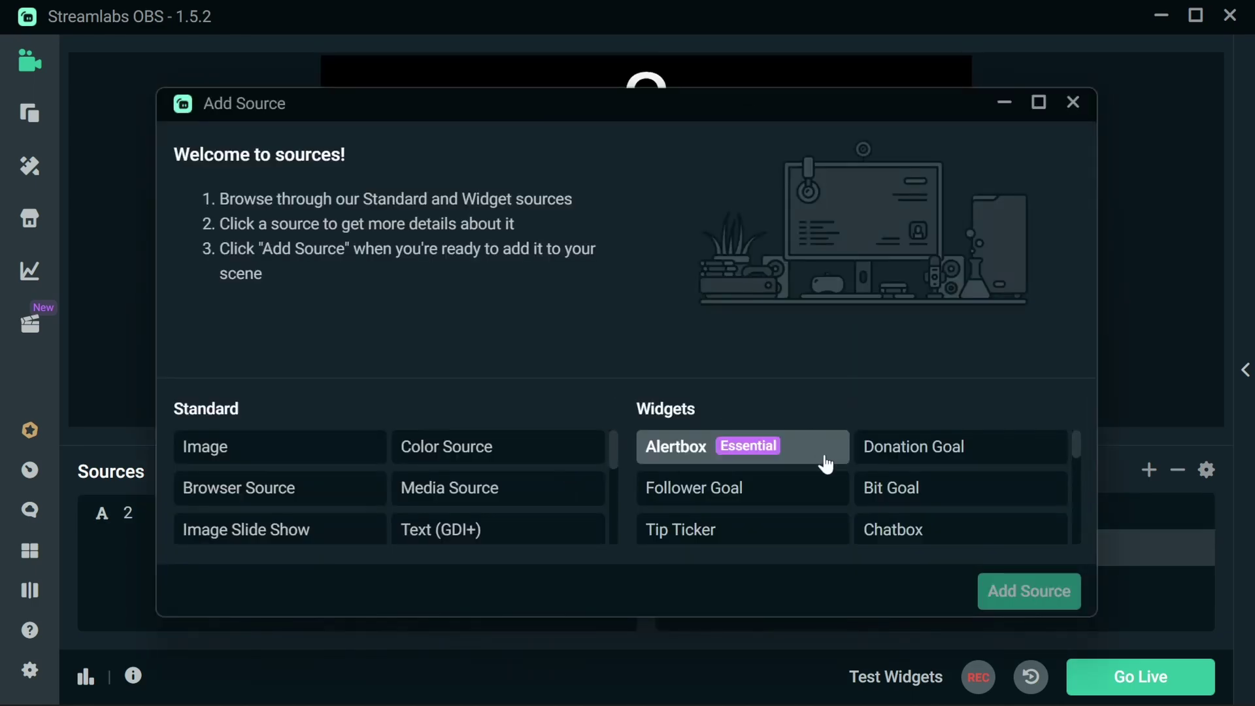
{"action": "left_click_drag", "start_coordinate": [619, 461], "coordinate": [619, 531]}
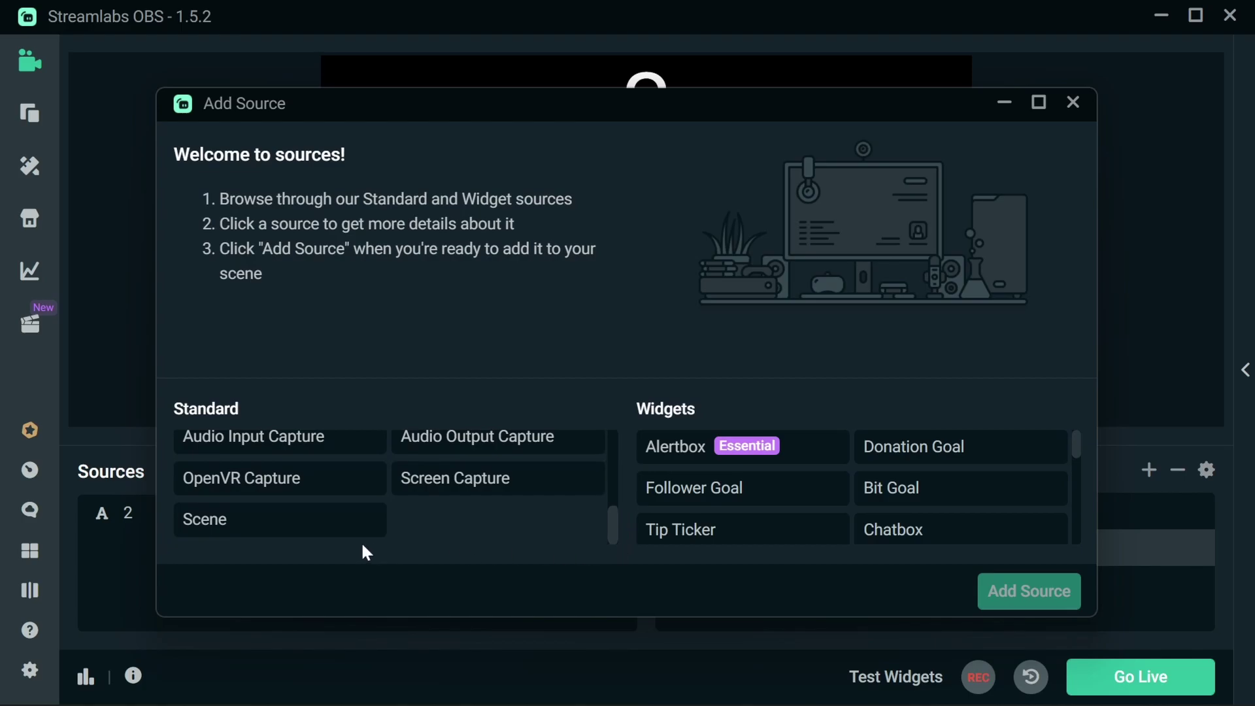
{"action": "left_click", "coordinate": [314, 525]}
{"action": "left_click", "coordinate": [1026, 597]}
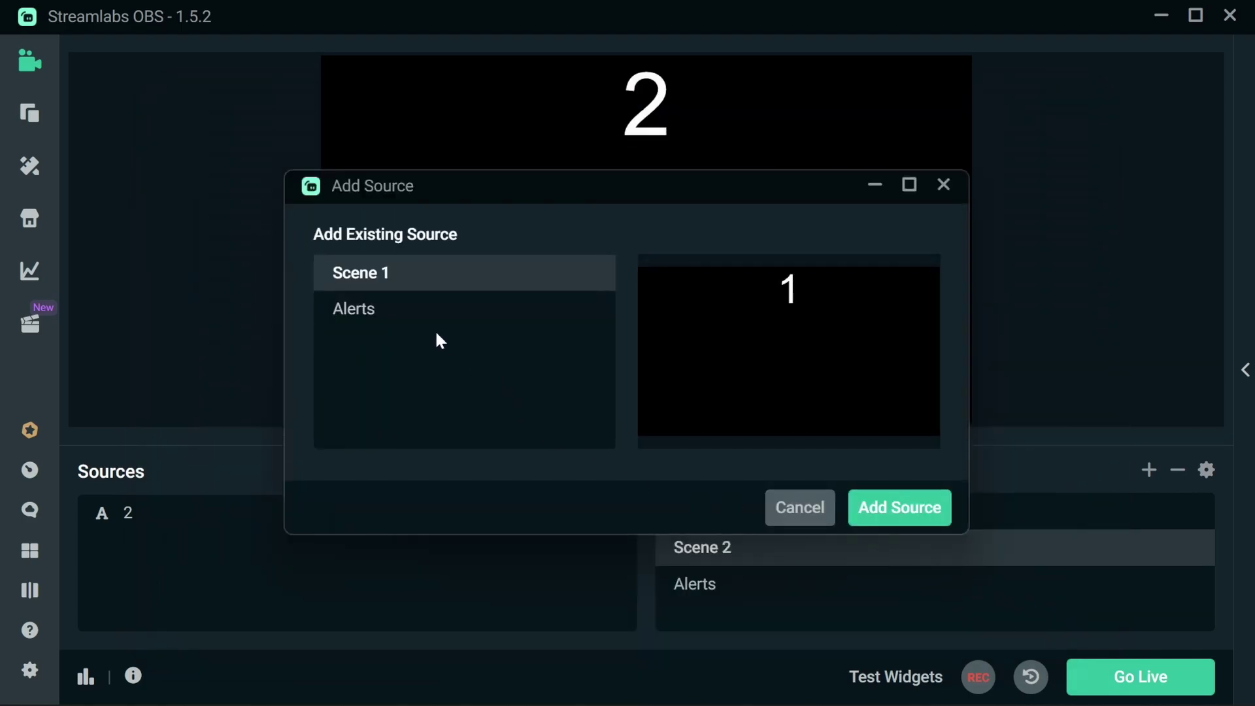
{"action": "left_click", "coordinate": [398, 312]}
{"action": "left_click", "coordinate": [897, 513]}
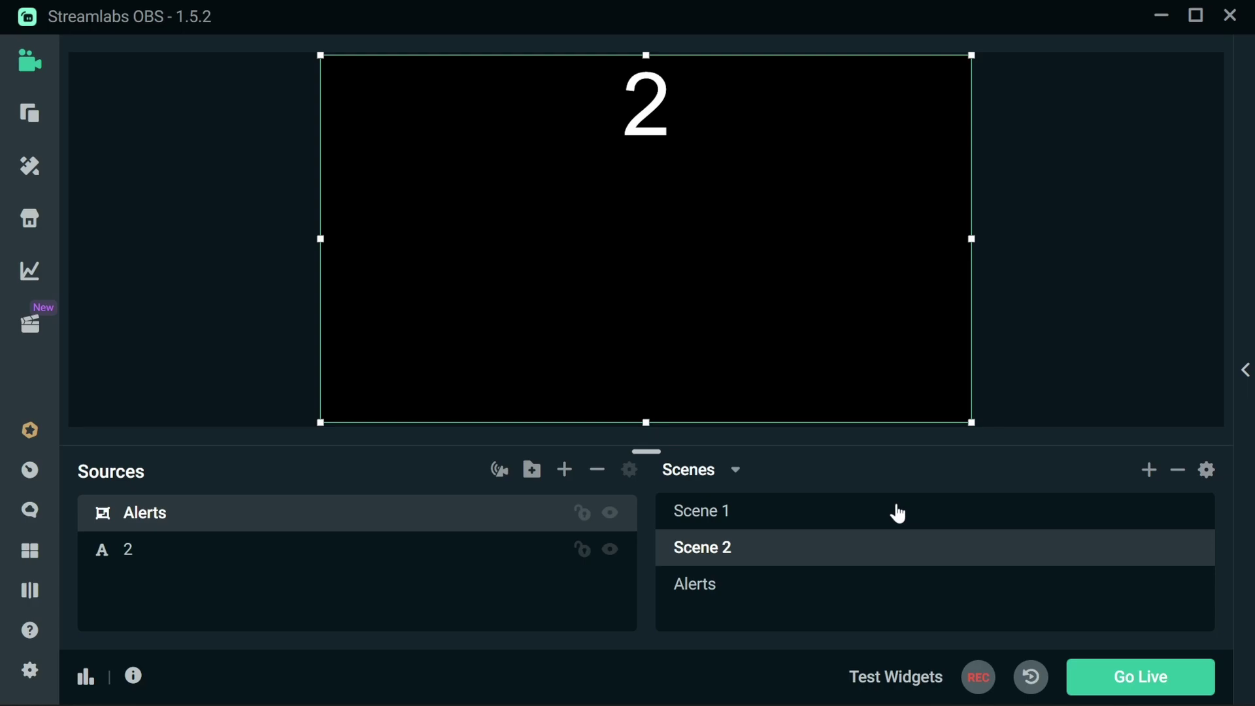
{"action": "left_click", "coordinate": [1019, 268]}
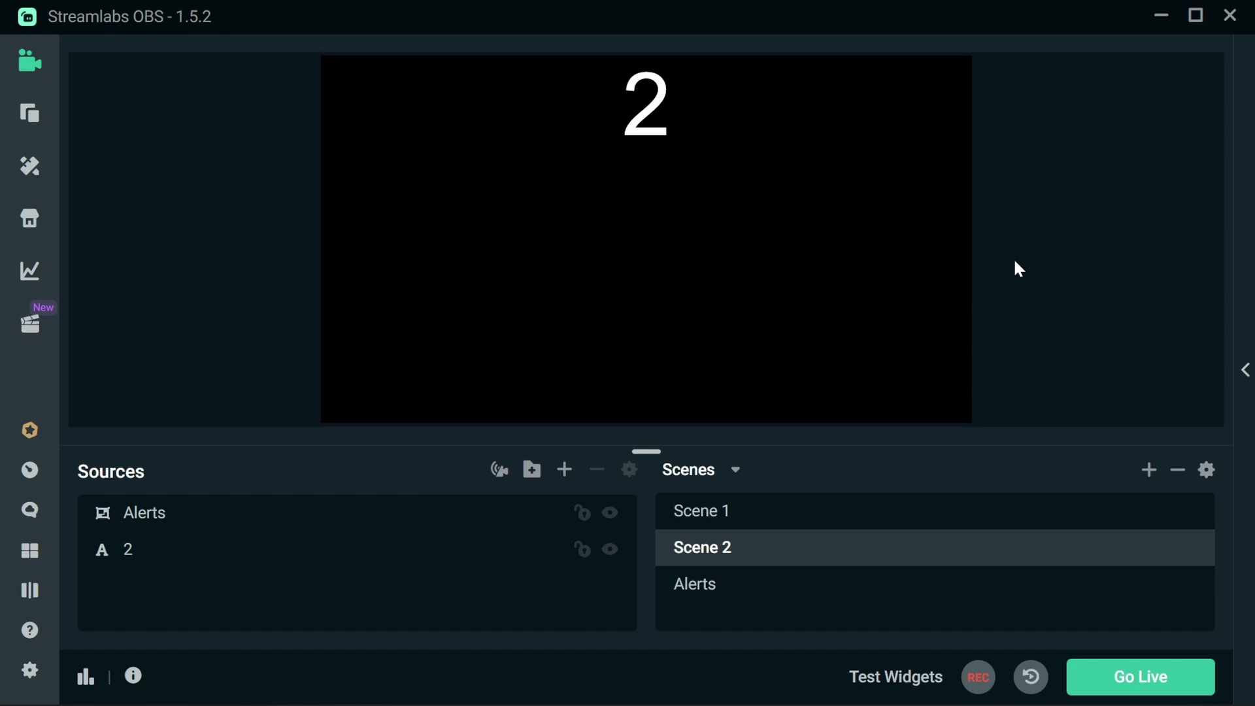
- Drag catjam.gif, dogjam.gif and stomp_2_times.webm from the streamstuff folder into the Alerts scene
{"action": "left_click", "coordinate": [744, 588]}
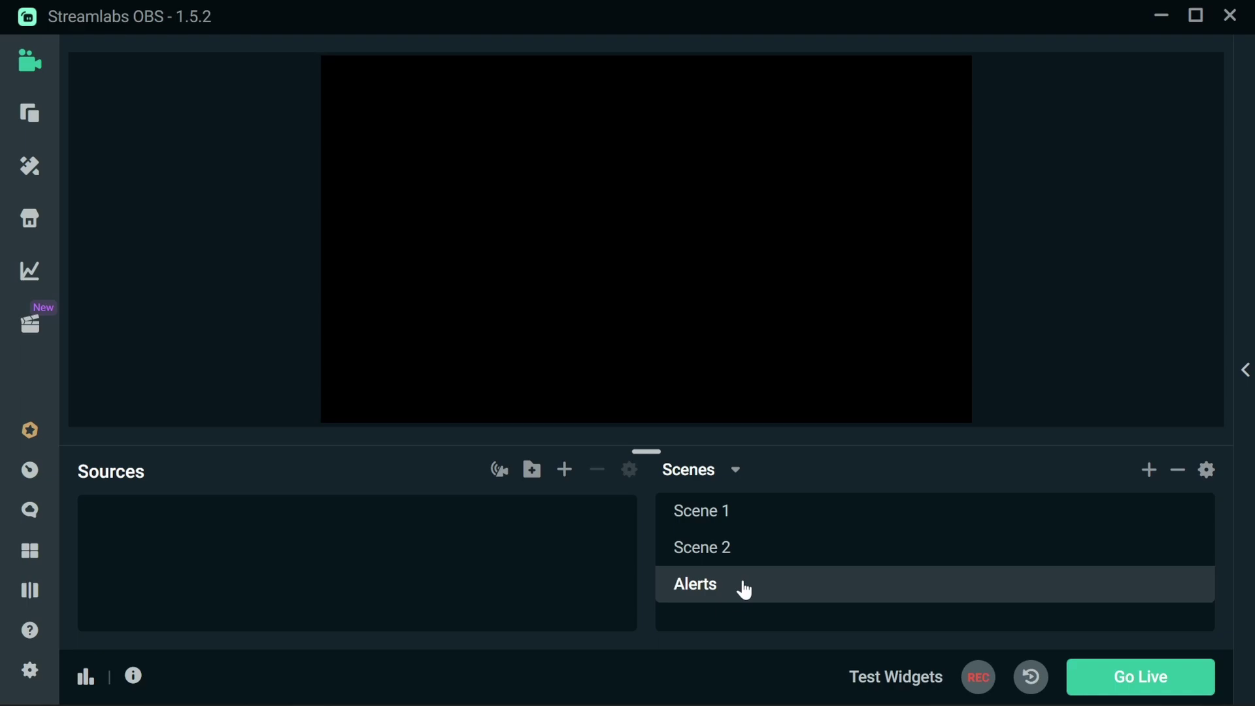
{"action": "key", "text": "alt+Tab"}
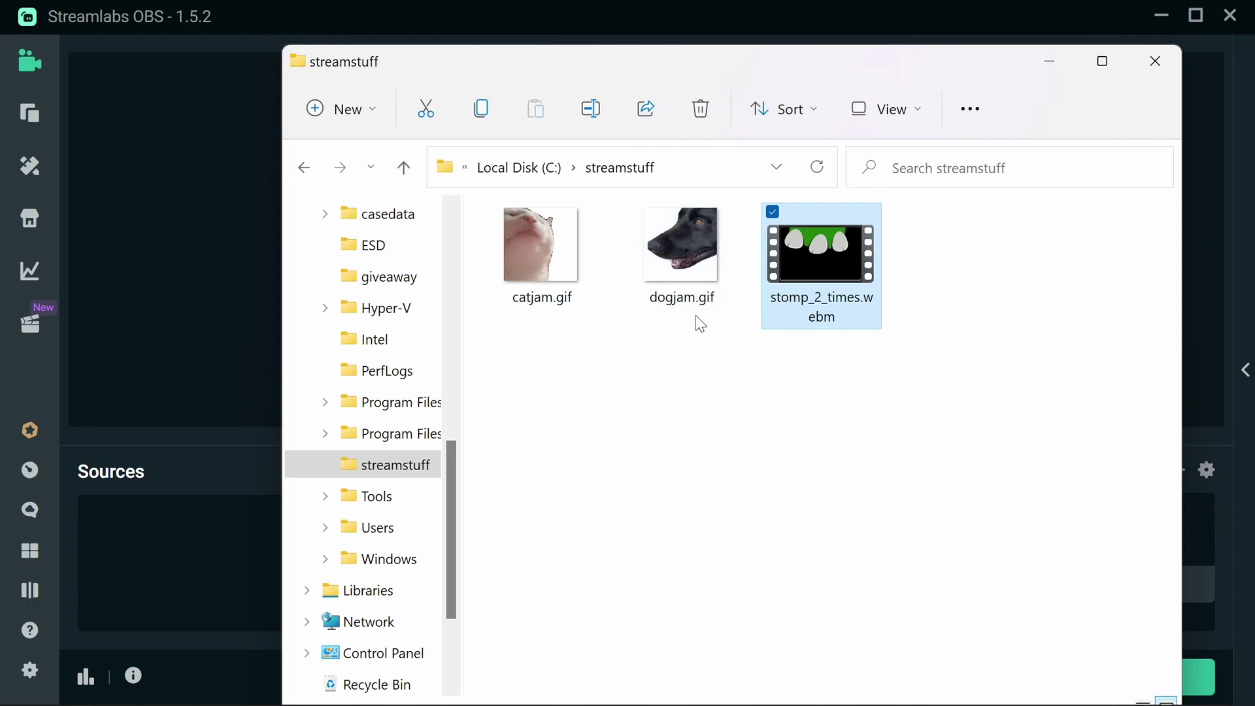
{"action": "left_click_drag", "start_coordinate": [596, 60], "coordinate": [886, 68]}
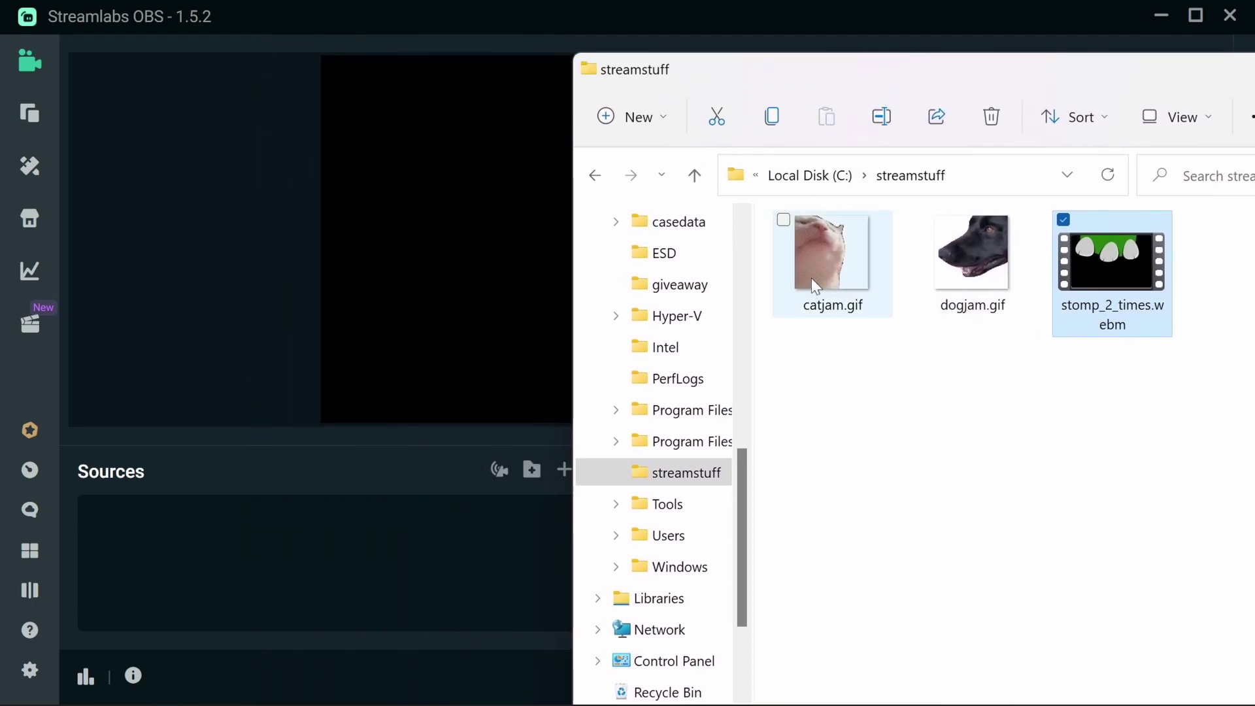
{"action": "left_click_drag", "start_coordinate": [811, 277], "coordinate": [477, 213]}
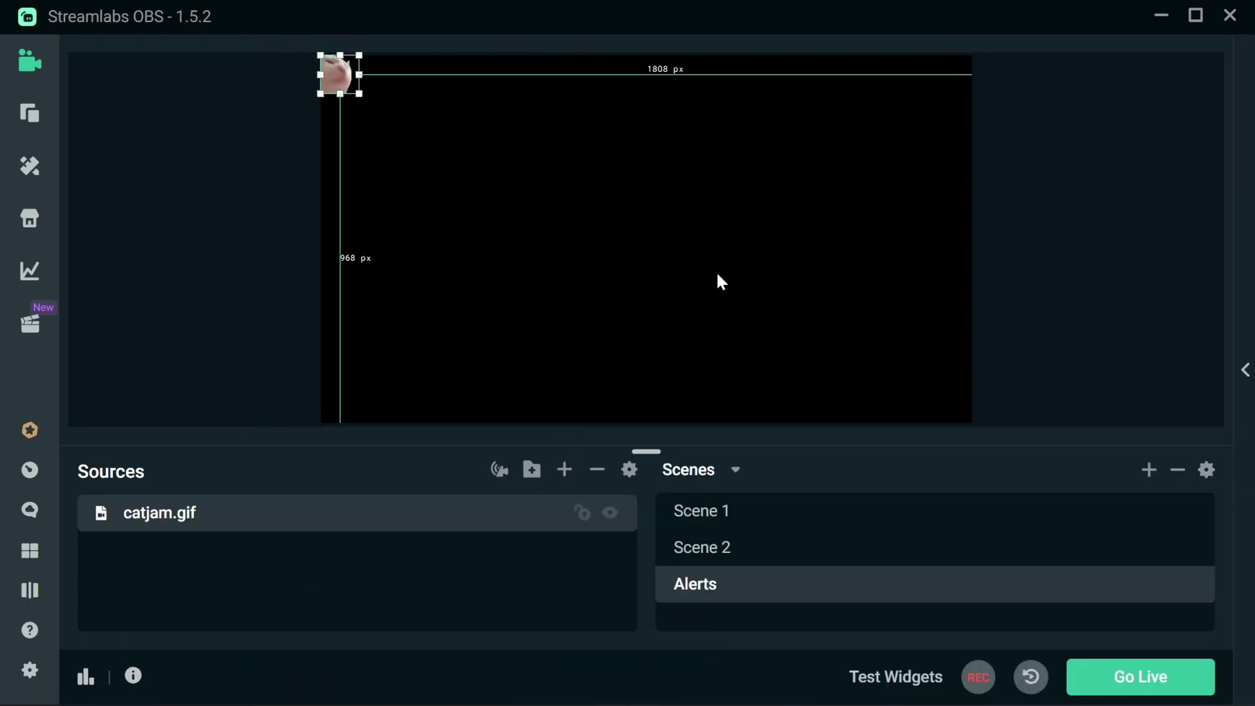
{"action": "key", "text": "alt+Tab"}
{"action": "left_click_drag", "start_coordinate": [973, 262], "coordinate": [507, 204]}
{"action": "key", "text": "alt+Tab"}
{"action": "left_click_drag", "start_coordinate": [1112, 262], "coordinate": [499, 196]}
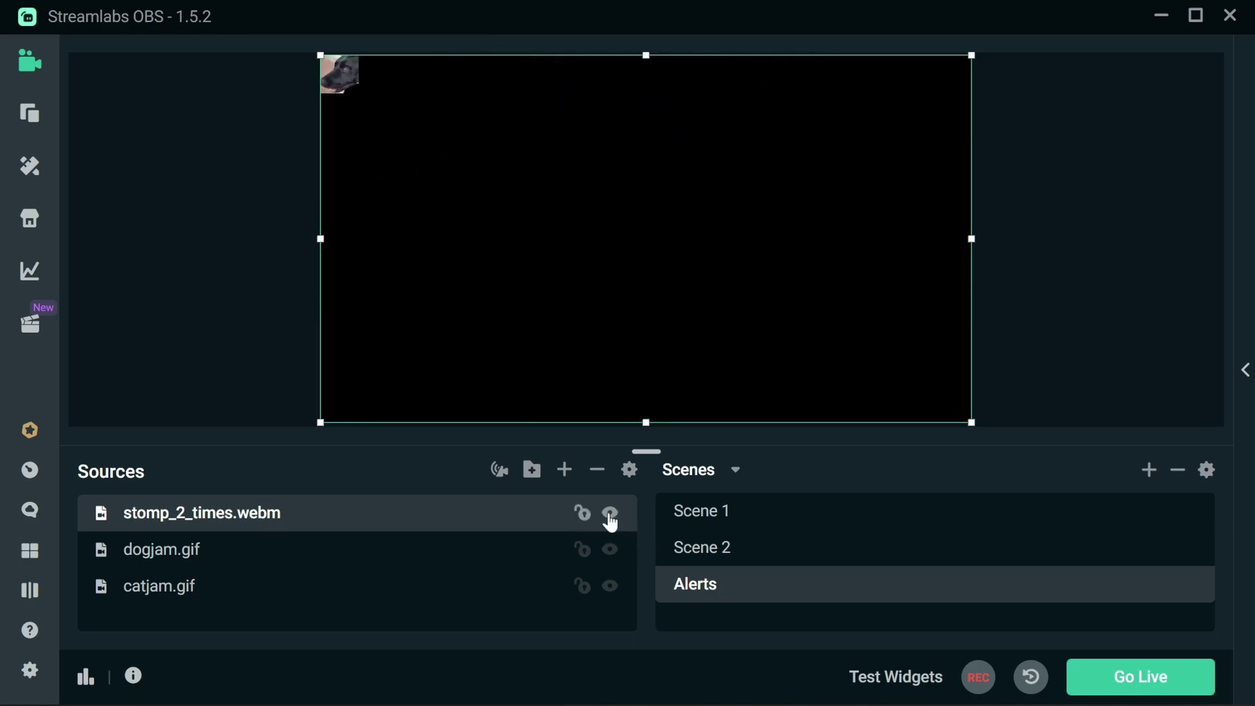
- Hide stomp_2_times.webm, put dogjam.gif top-right, enlarge catjam.gif over the left half, hide dogjam.gif
{"action": "left_click", "coordinate": [611, 514]}
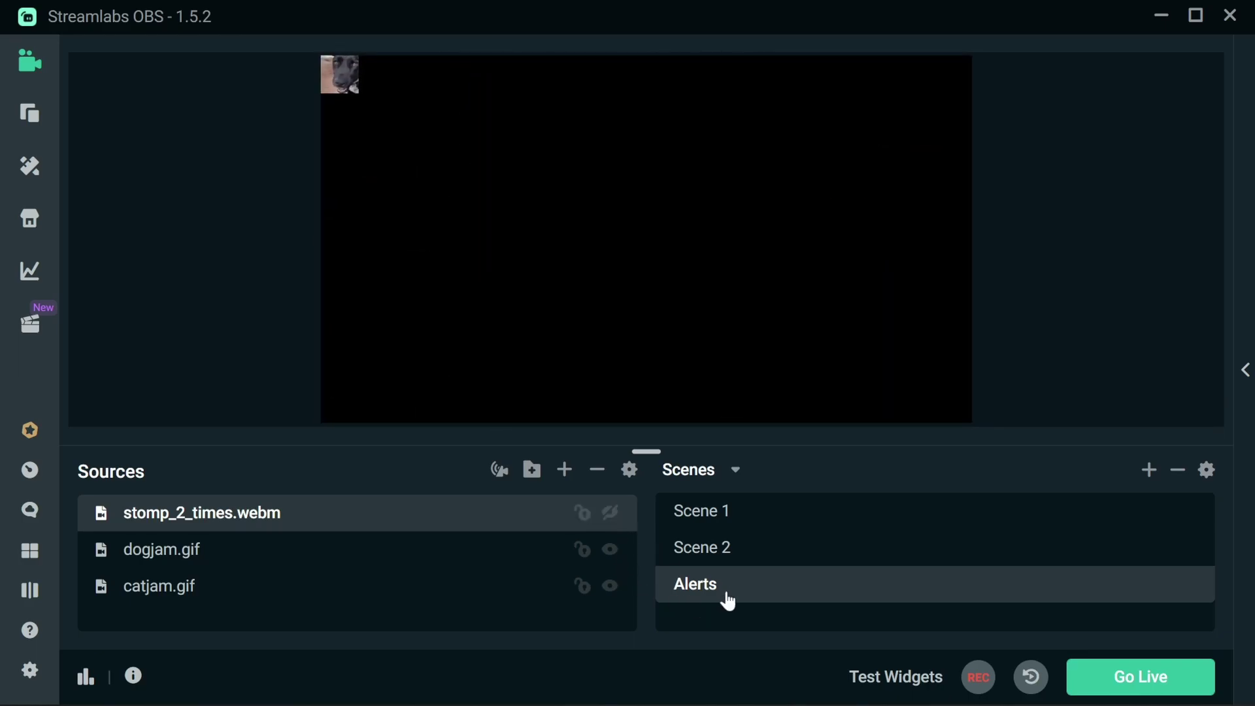
{"action": "left_click", "coordinate": [353, 76]}
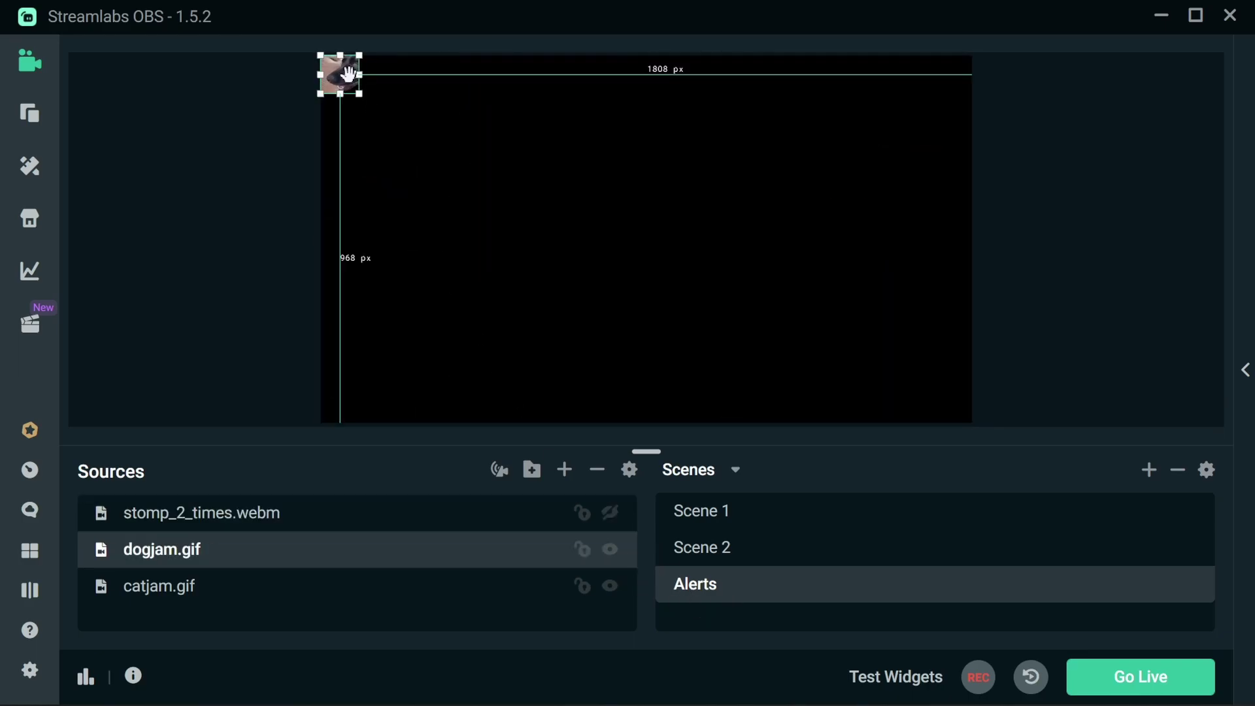
{"action": "left_click_drag", "start_coordinate": [351, 76], "coordinate": [602, 425]}
{"action": "left_click", "coordinate": [356, 89]}
{"action": "left_click_drag", "start_coordinate": [359, 93], "coordinate": [592, 424]}
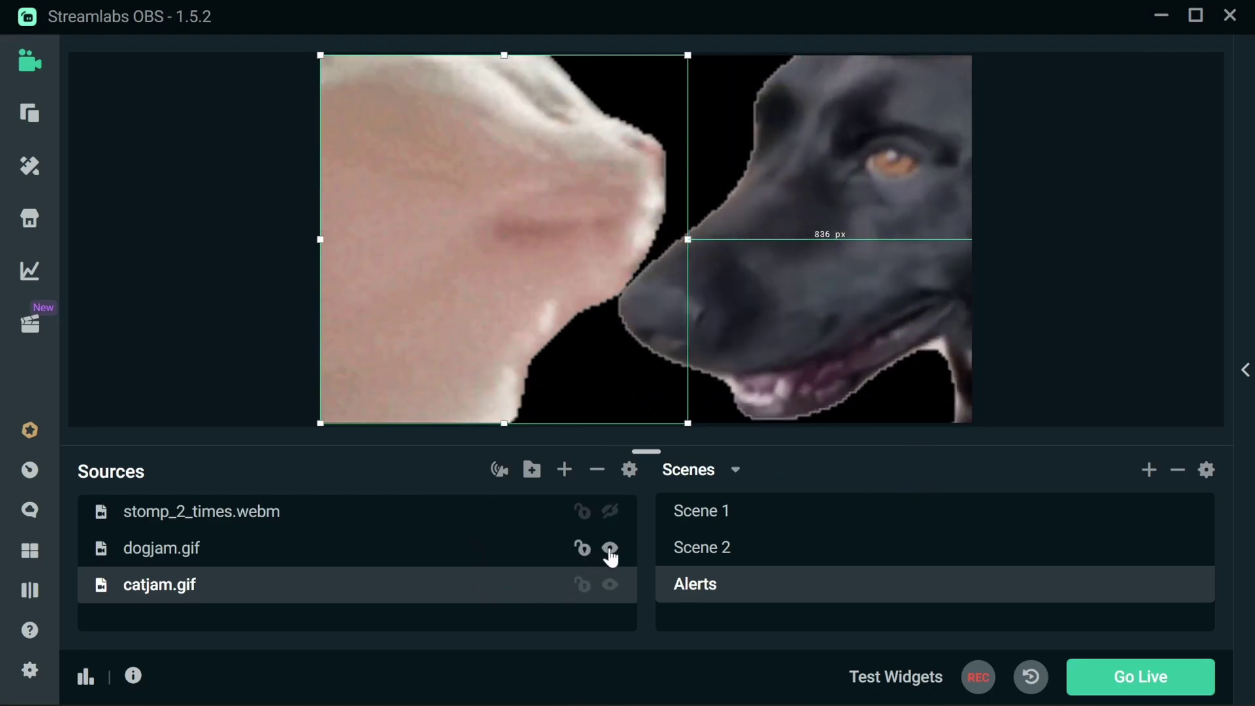
{"action": "left_click", "coordinate": [611, 549]}
- Hide catjam.gif and cycle through Scene 1 and Scene 2 back to Alerts
{"action": "left_click", "coordinate": [611, 584]}
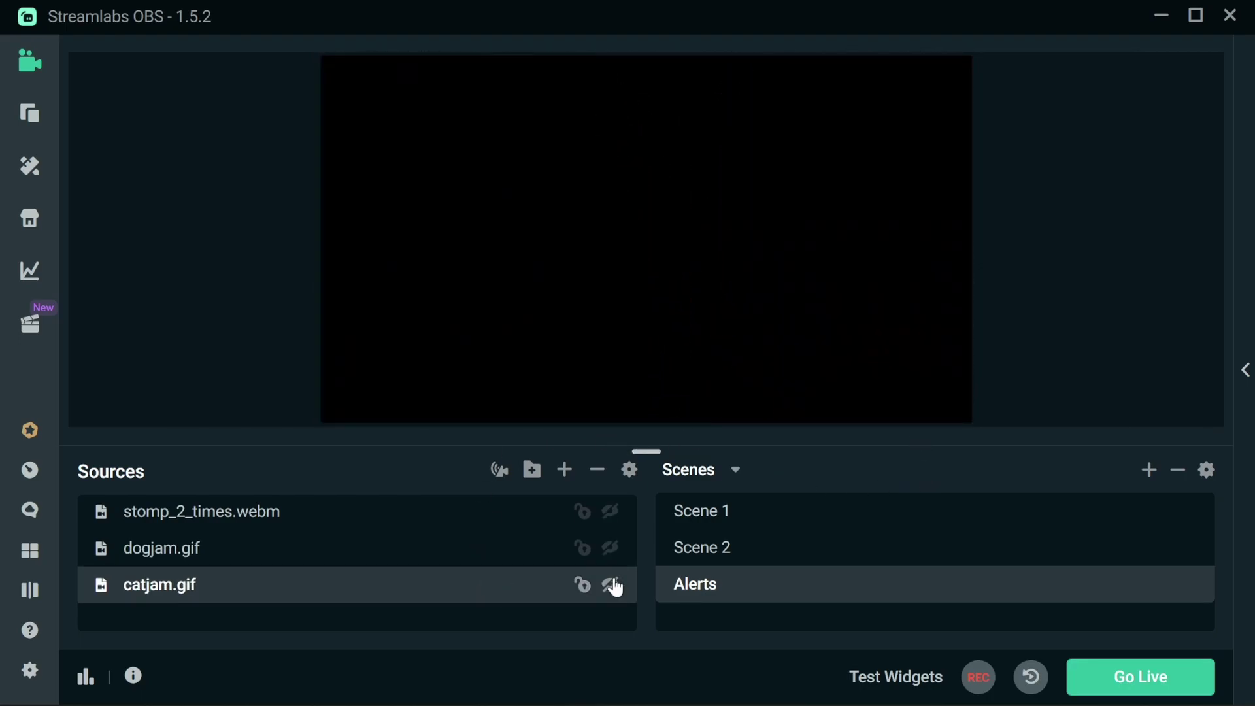
{"action": "left_click", "coordinate": [743, 521]}
{"action": "left_click", "coordinate": [750, 552]}
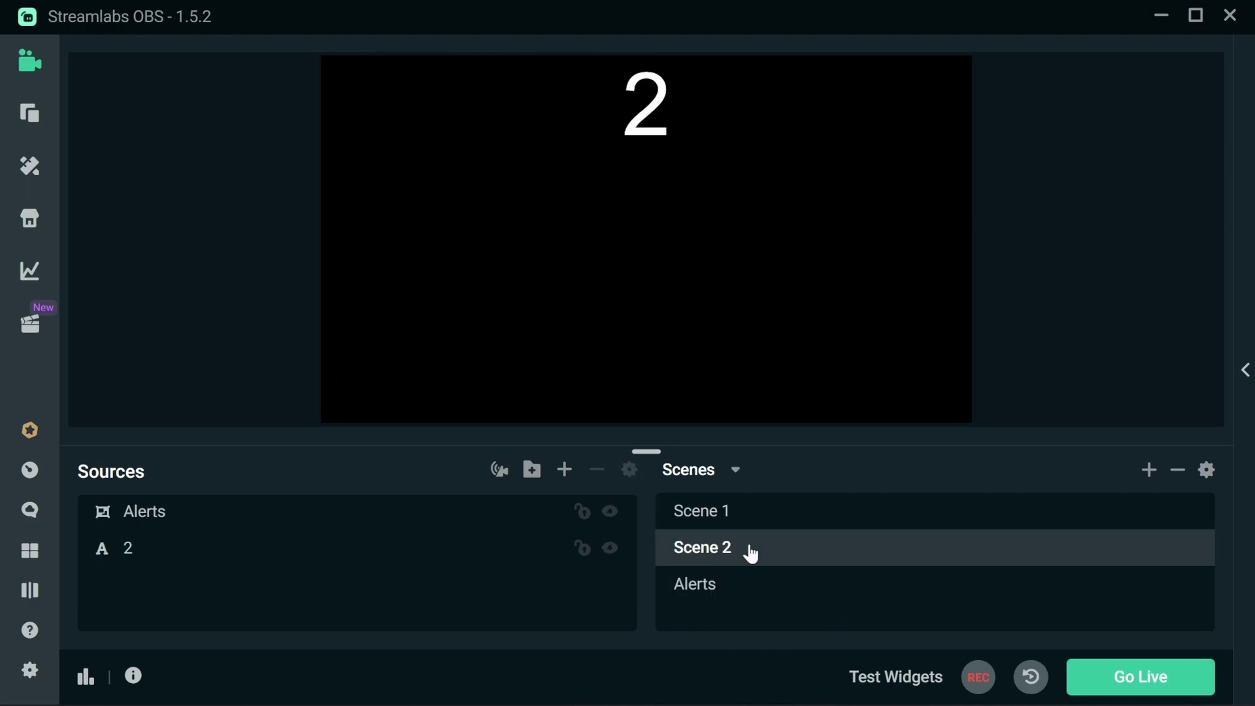
{"action": "left_click", "coordinate": [744, 583]}
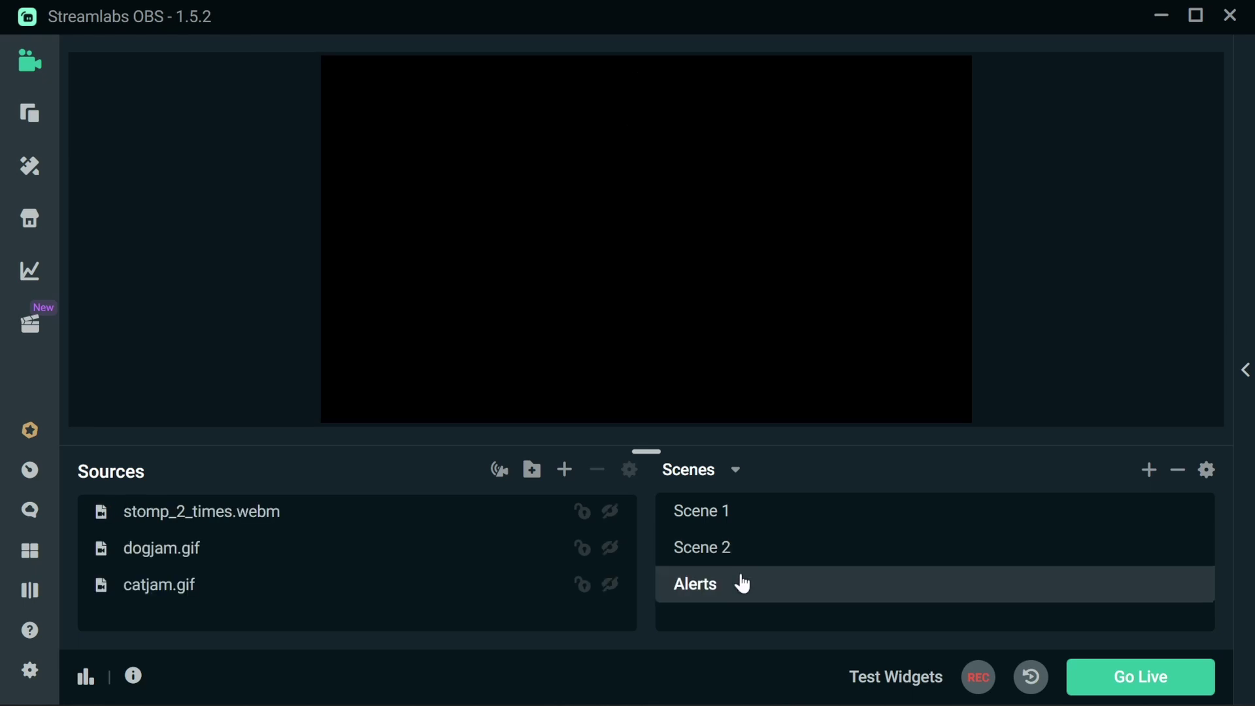
- Show stomp_2_times.webm, dogjam.gif and catjam.gif to test them, then hide both GIFs again
{"action": "left_click", "coordinate": [613, 517]}
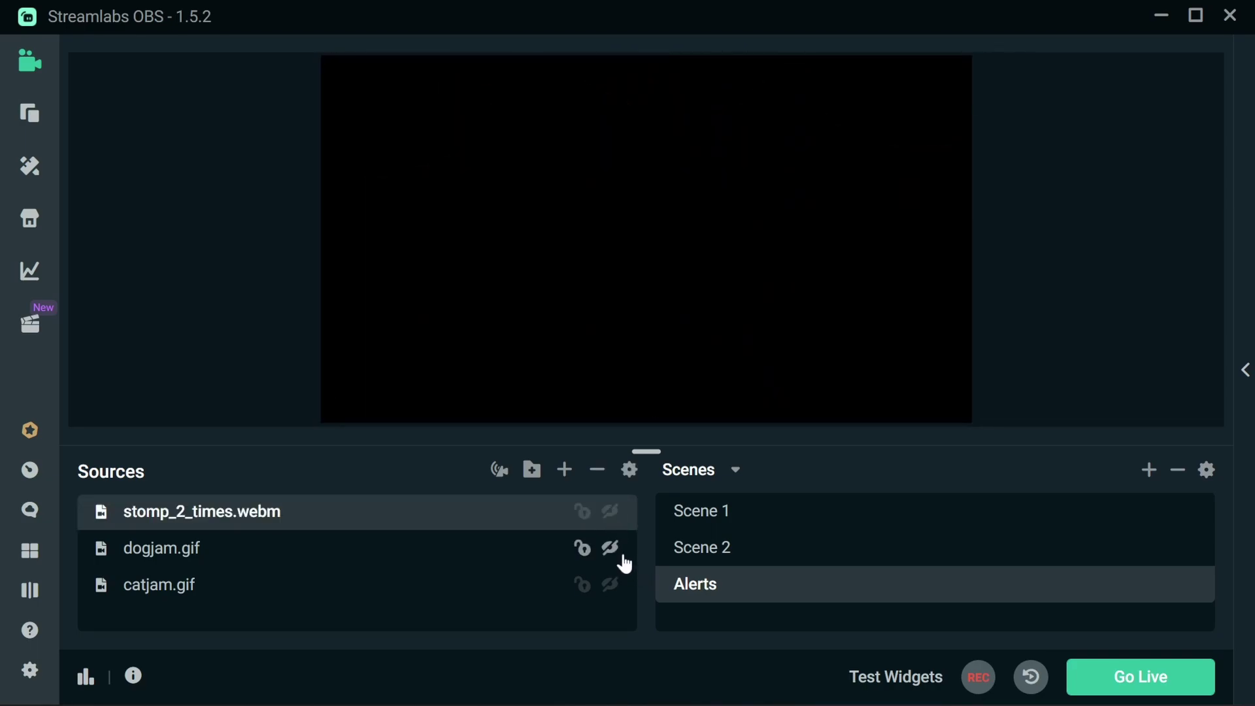
{"action": "left_click", "coordinate": [612, 549]}
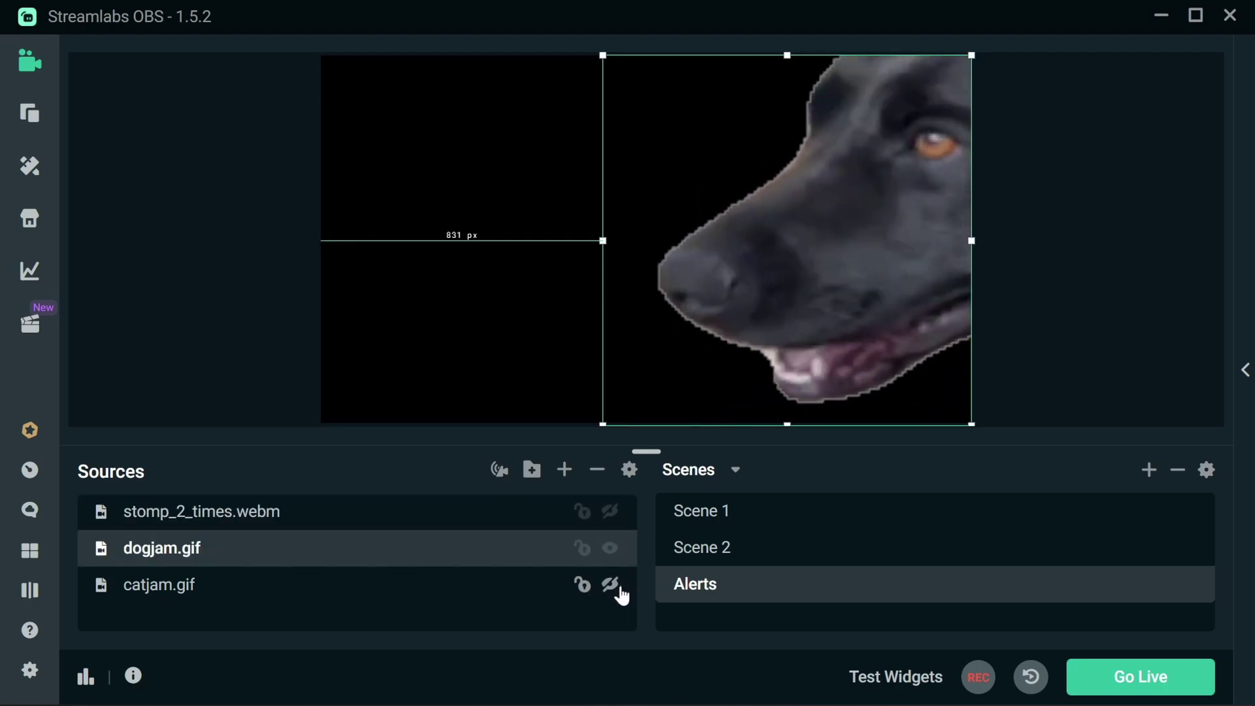
{"action": "left_click", "coordinate": [613, 587]}
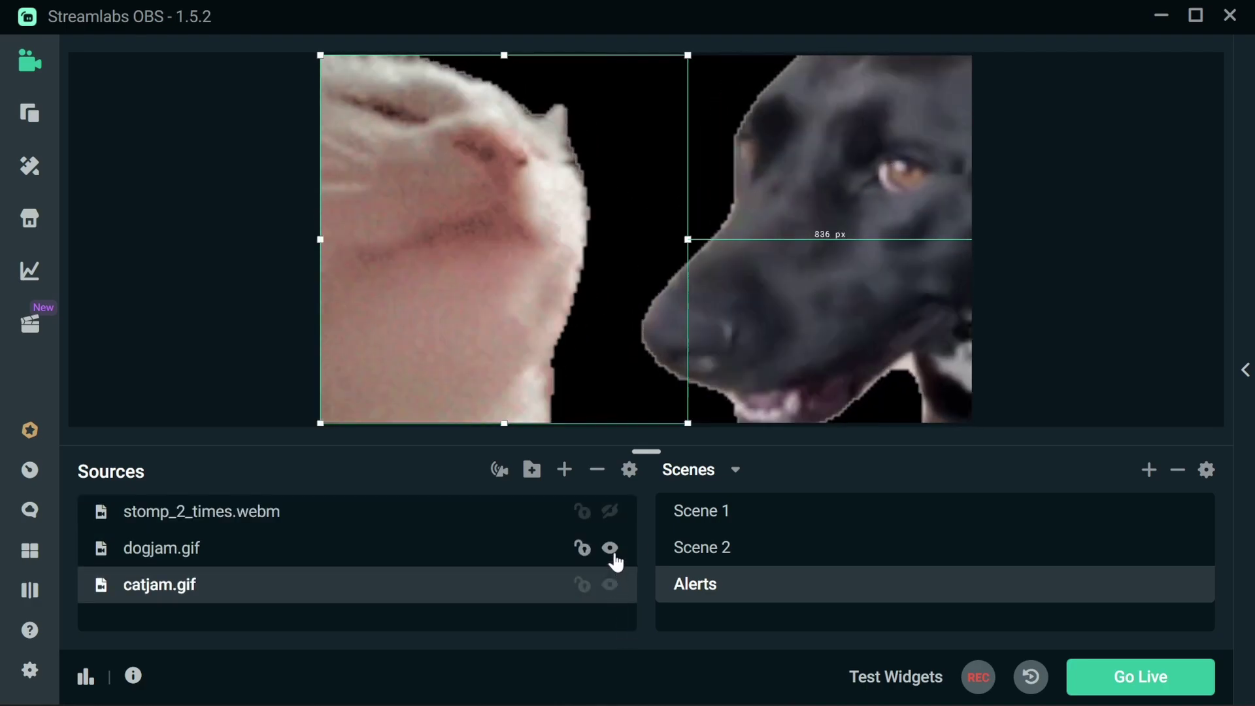
{"action": "left_click", "coordinate": [613, 550]}
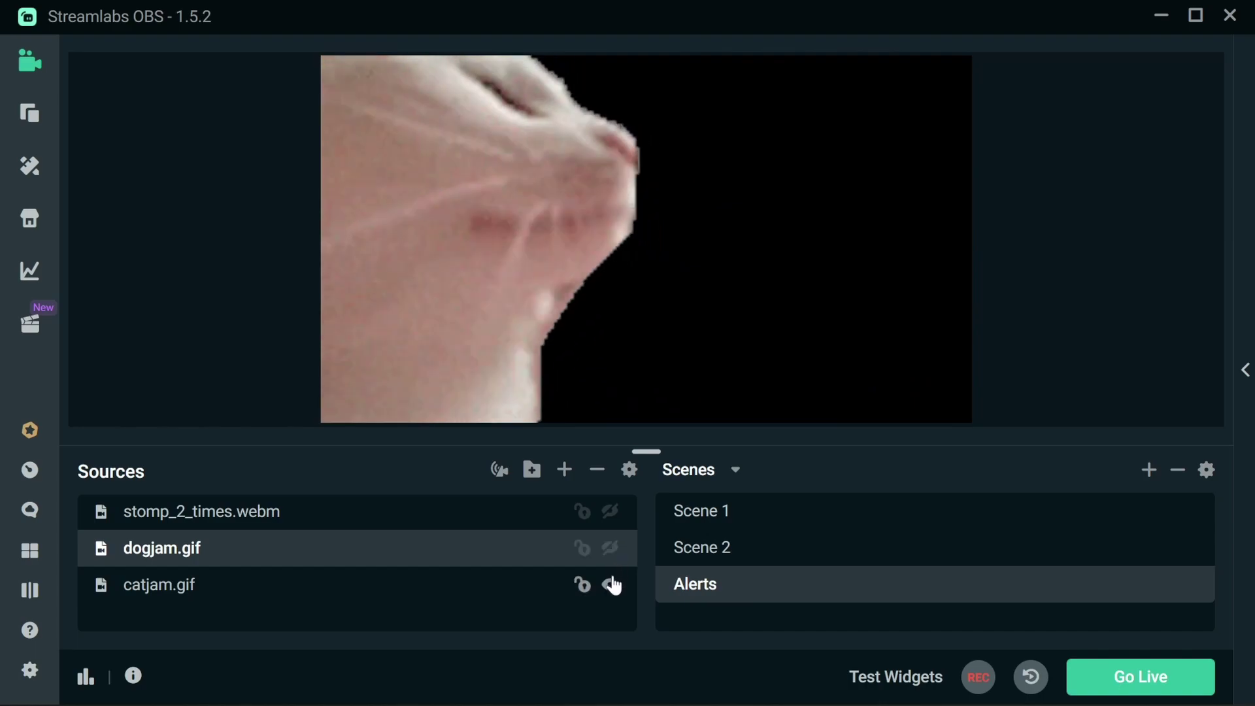
{"action": "left_click", "coordinate": [612, 586]}
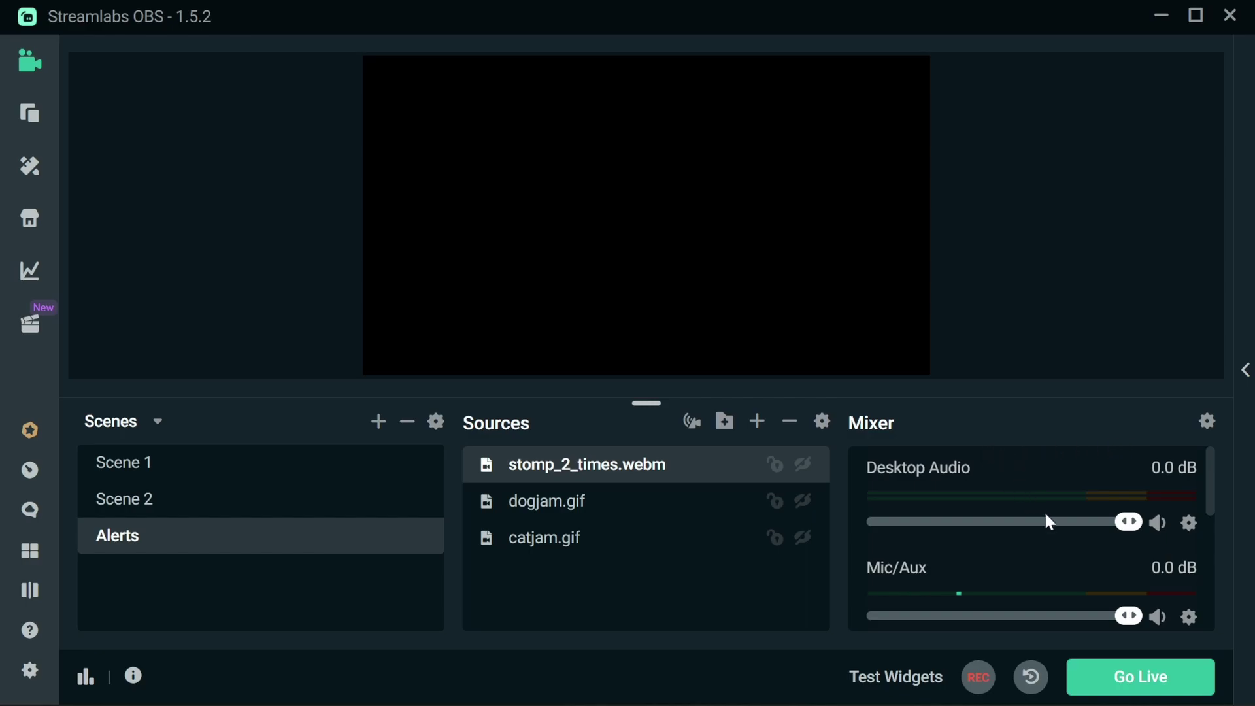
- Set stomp_2_times.webm audio monitoring to Monitor Only (mute output) in the advanced audio settings
{"action": "scroll", "coordinate": [1093, 504], "scroll_direction": "down", "scroll_amount": 3}
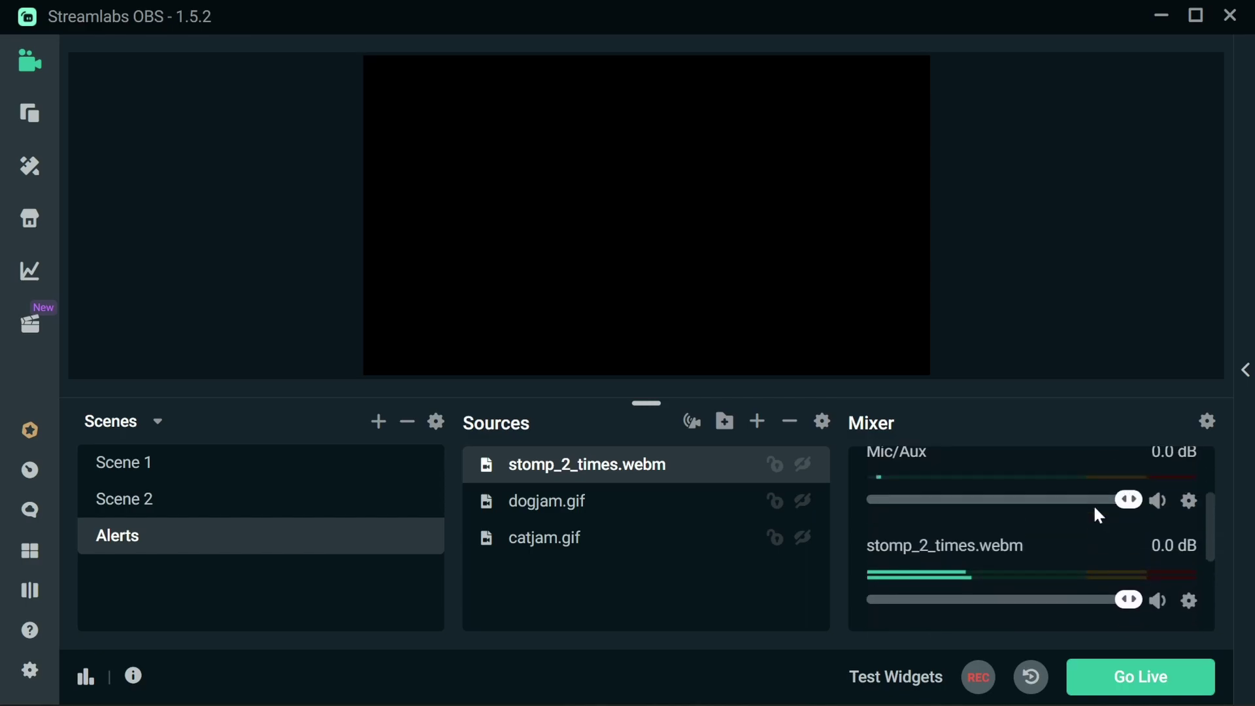
{"action": "left_click", "coordinate": [1189, 601]}
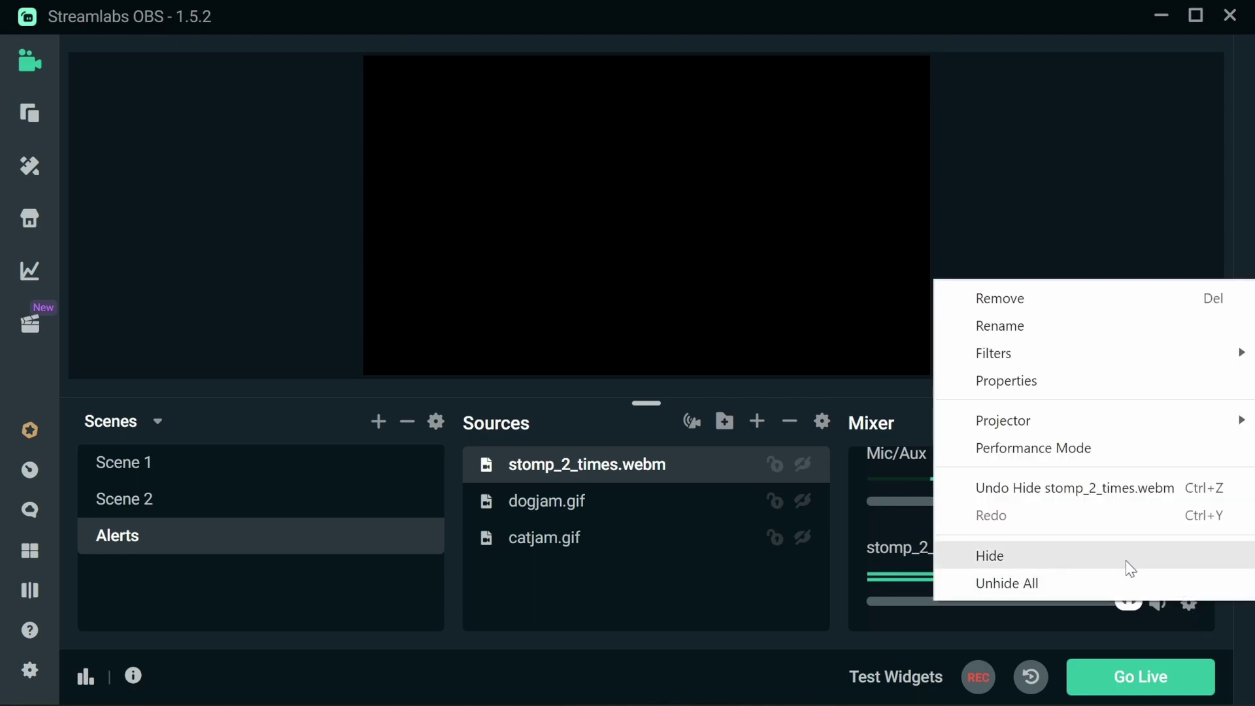
{"action": "left_click", "coordinate": [1054, 383]}
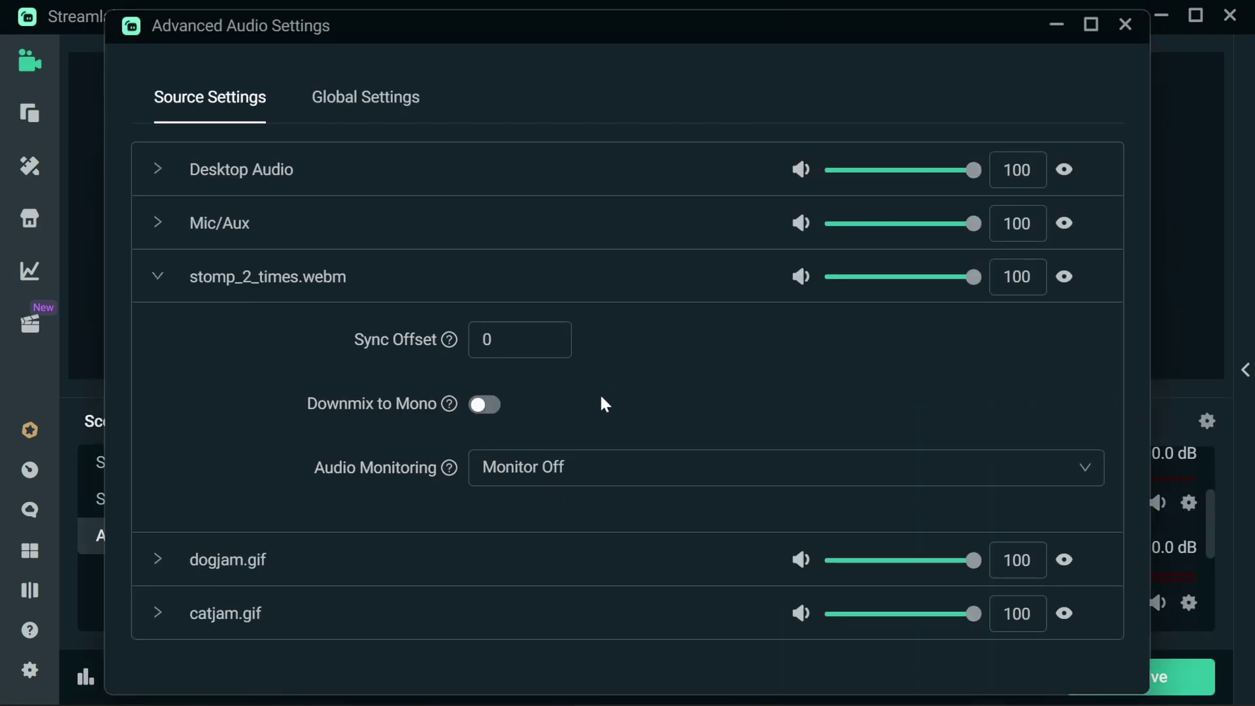
{"action": "left_click", "coordinate": [599, 466]}
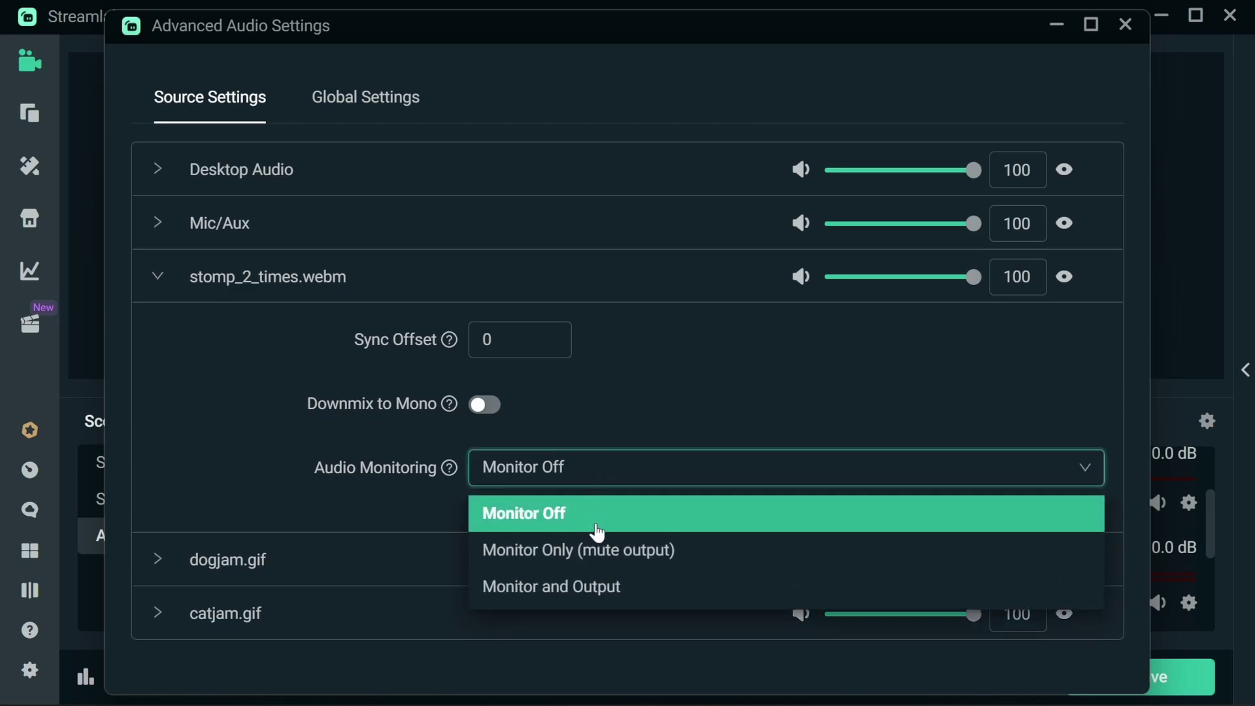
{"action": "left_click", "coordinate": [685, 563]}
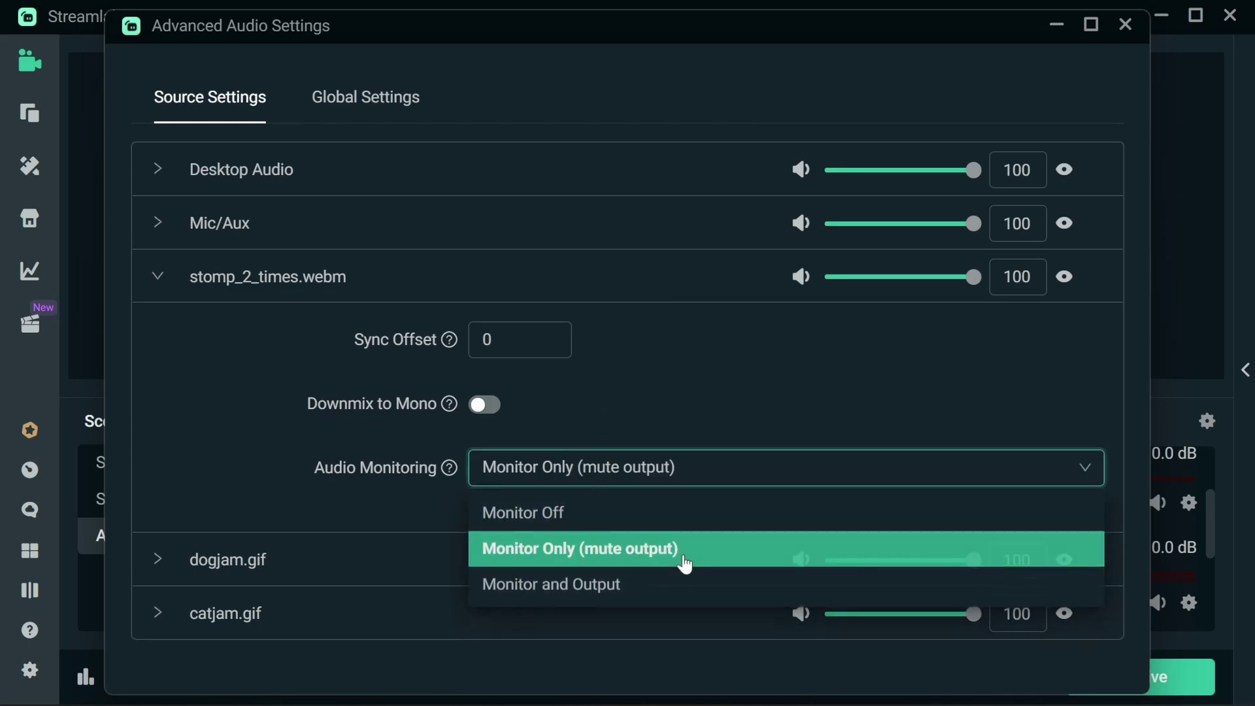
{"action": "left_click", "coordinate": [1126, 27]}
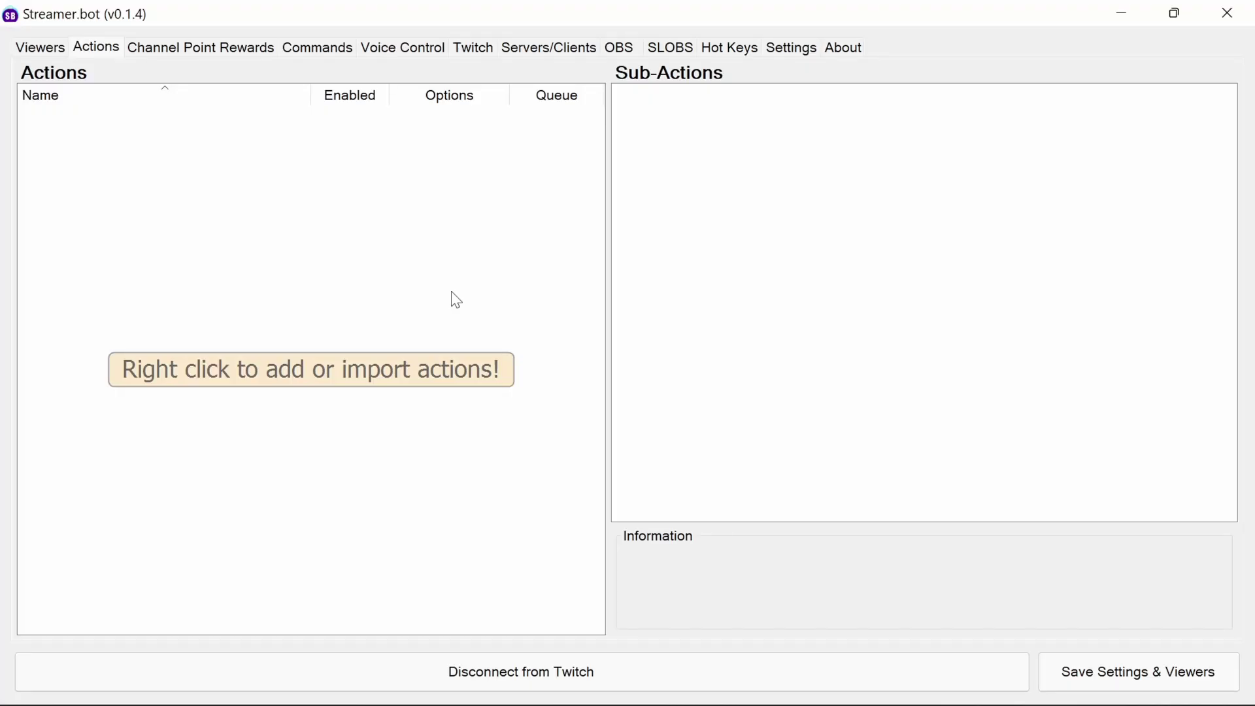
- Create a new Streamer.bot action named catJAM
{"action": "right_click", "coordinate": [130, 138]}
{"action": "left_click", "coordinate": [157, 148]}
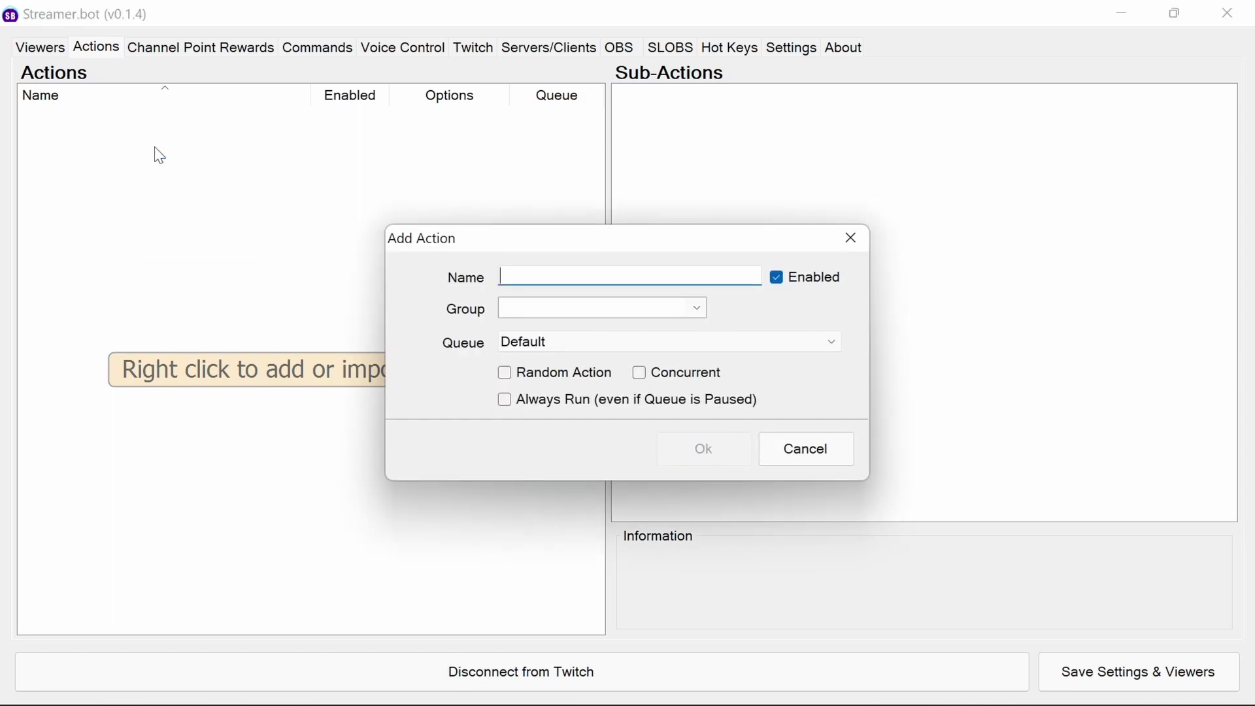
{"action": "type", "text": "catJMA"}
{"action": "key", "text": "BackSpace"}
{"action": "key", "text": "BackSpace"}
{"action": "type", "text": "AM"}
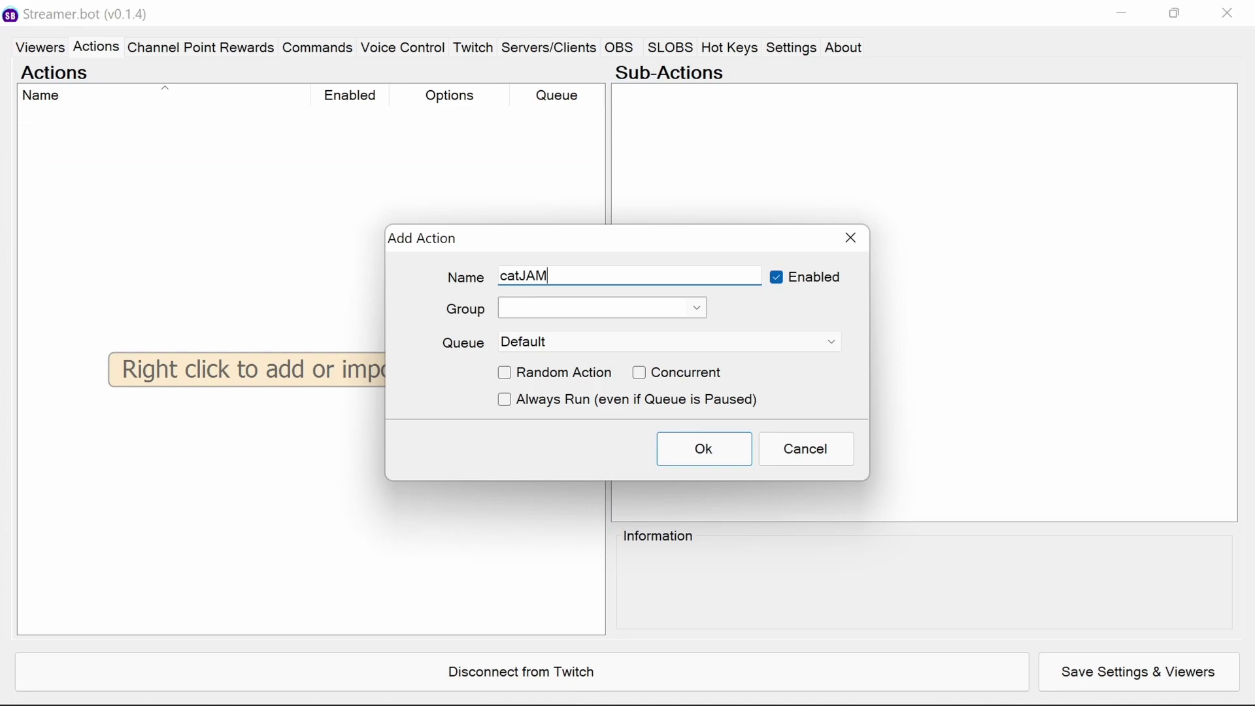
{"action": "key", "text": "Return"}
- Add a SLOBS Set Source Visibility sub-action making catjam.gif in Alerts Visible
{"action": "right_click", "coordinate": [651, 148]}
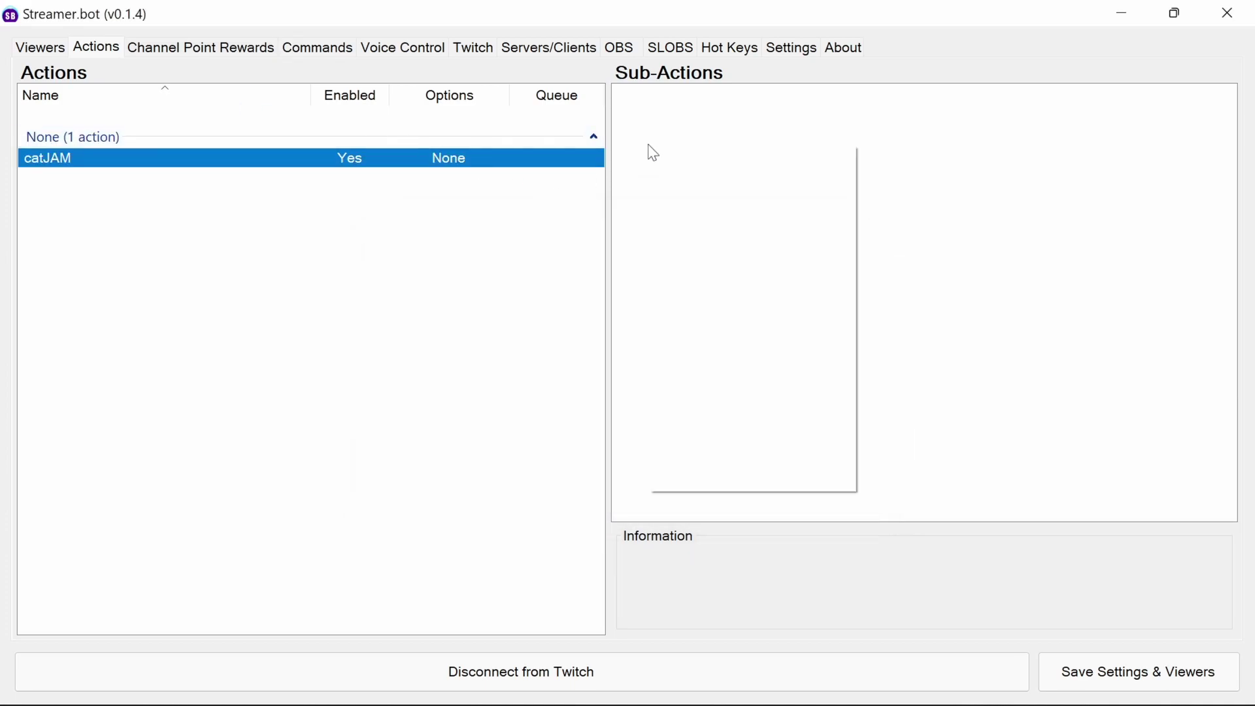
{"action": "mouse_move", "coordinate": [689, 159]}
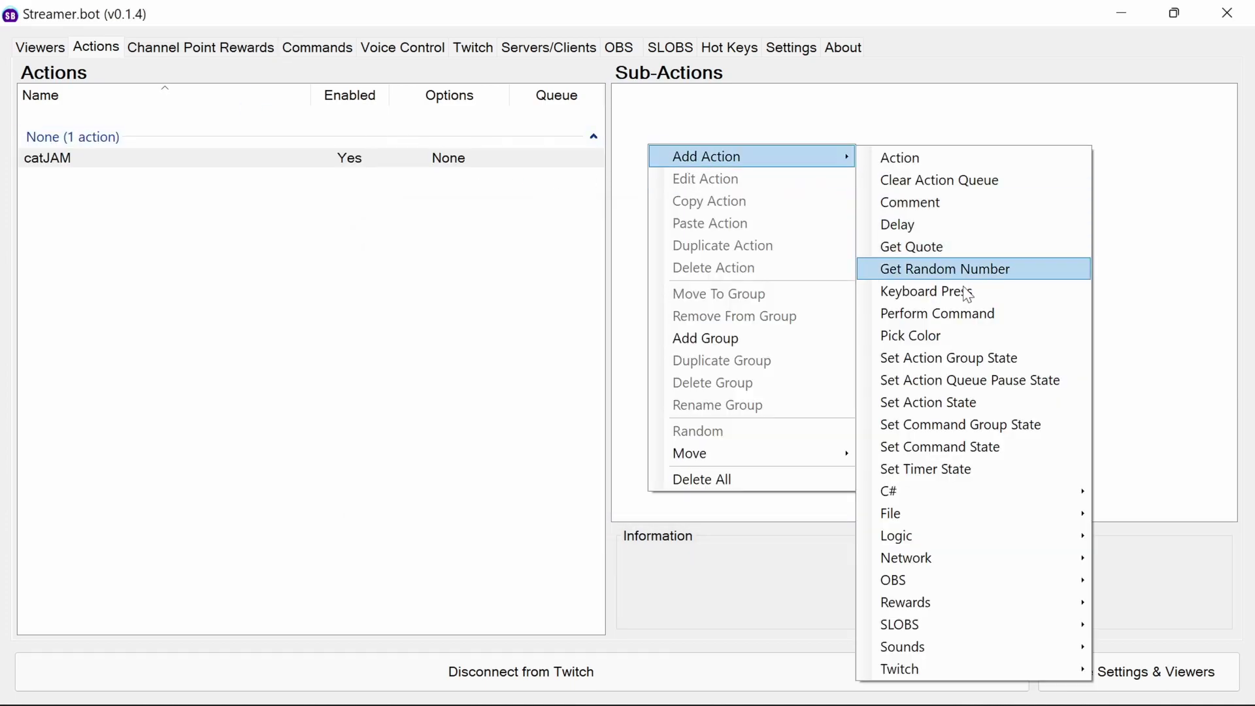
{"action": "mouse_move", "coordinate": [936, 625]}
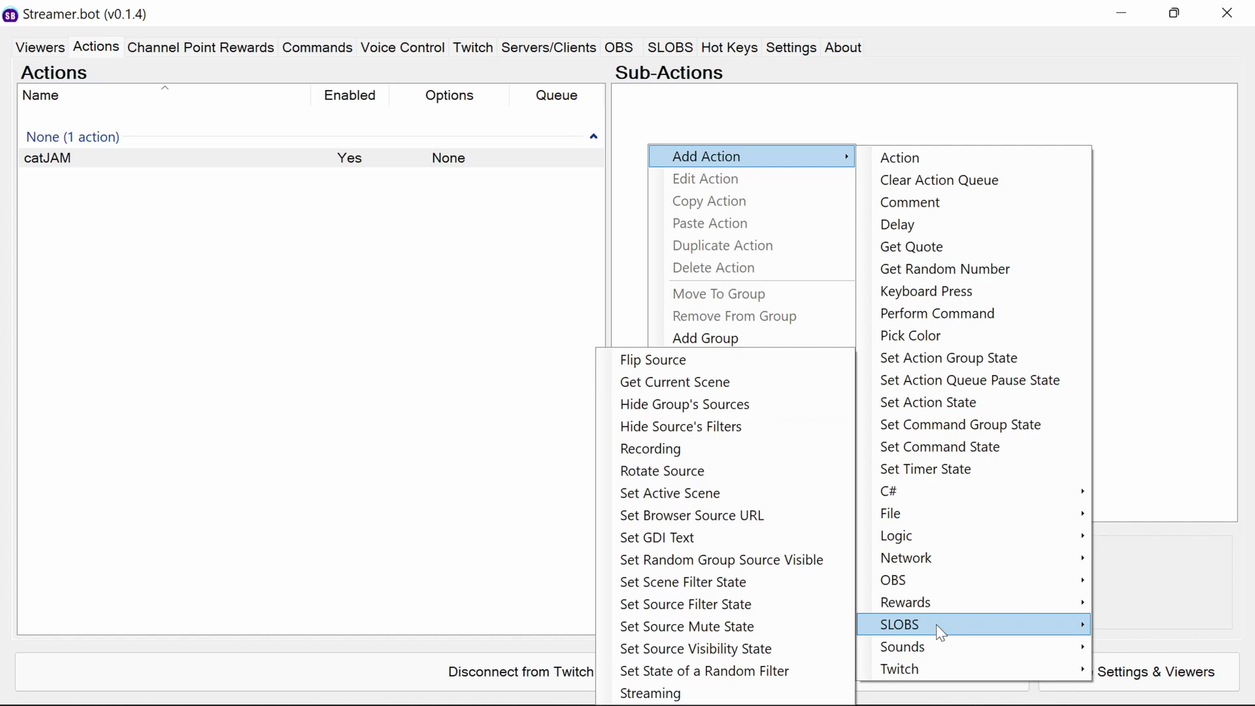
{"action": "left_click", "coordinate": [752, 658]}
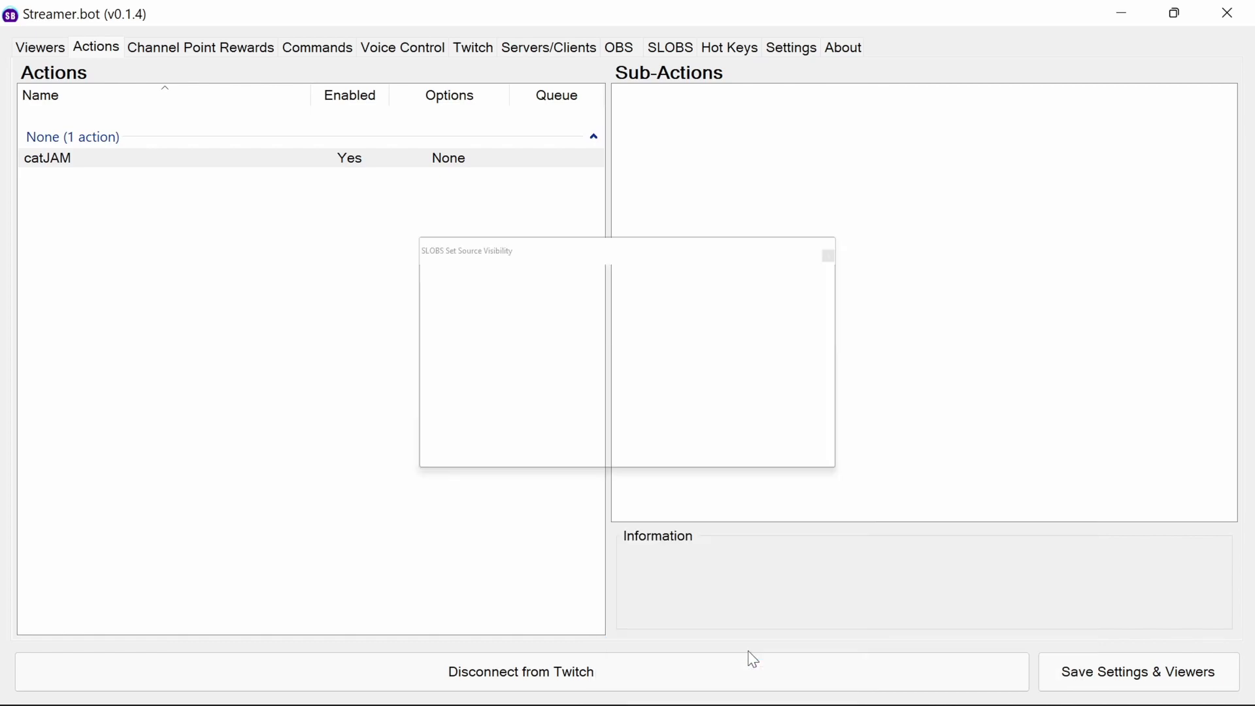
{"action": "left_click", "coordinate": [674, 359]}
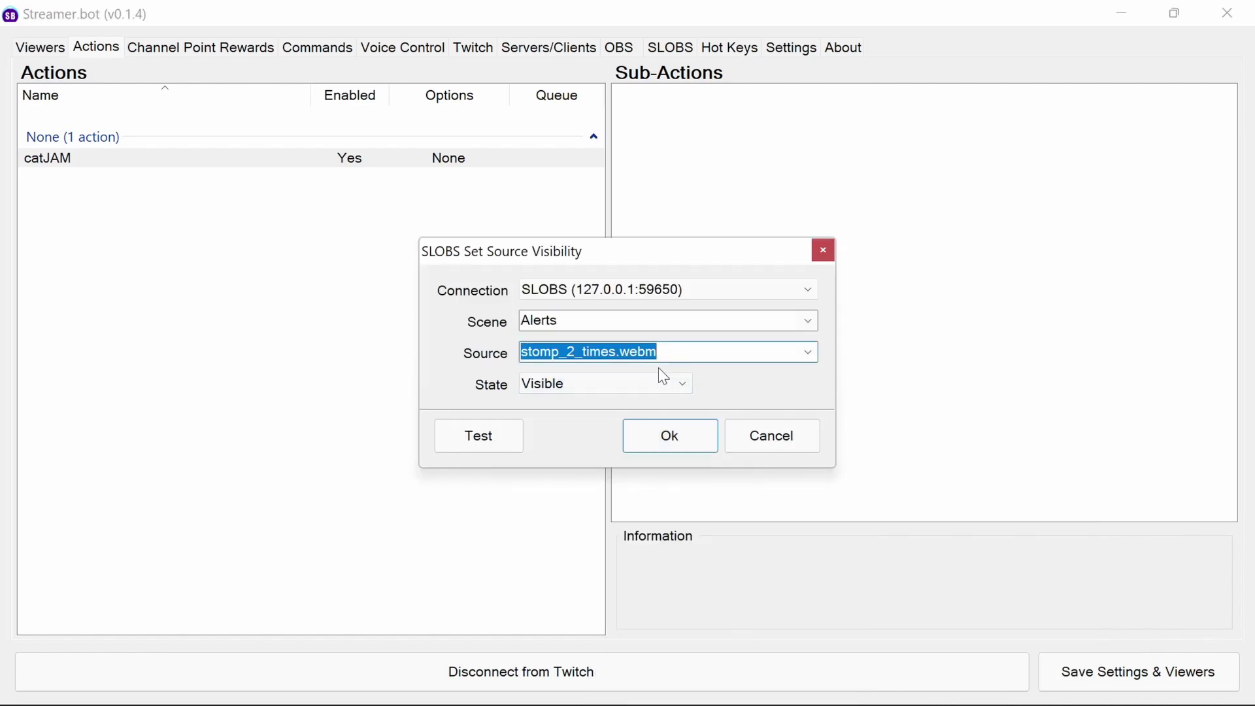
{"action": "left_click", "coordinate": [807, 353]}
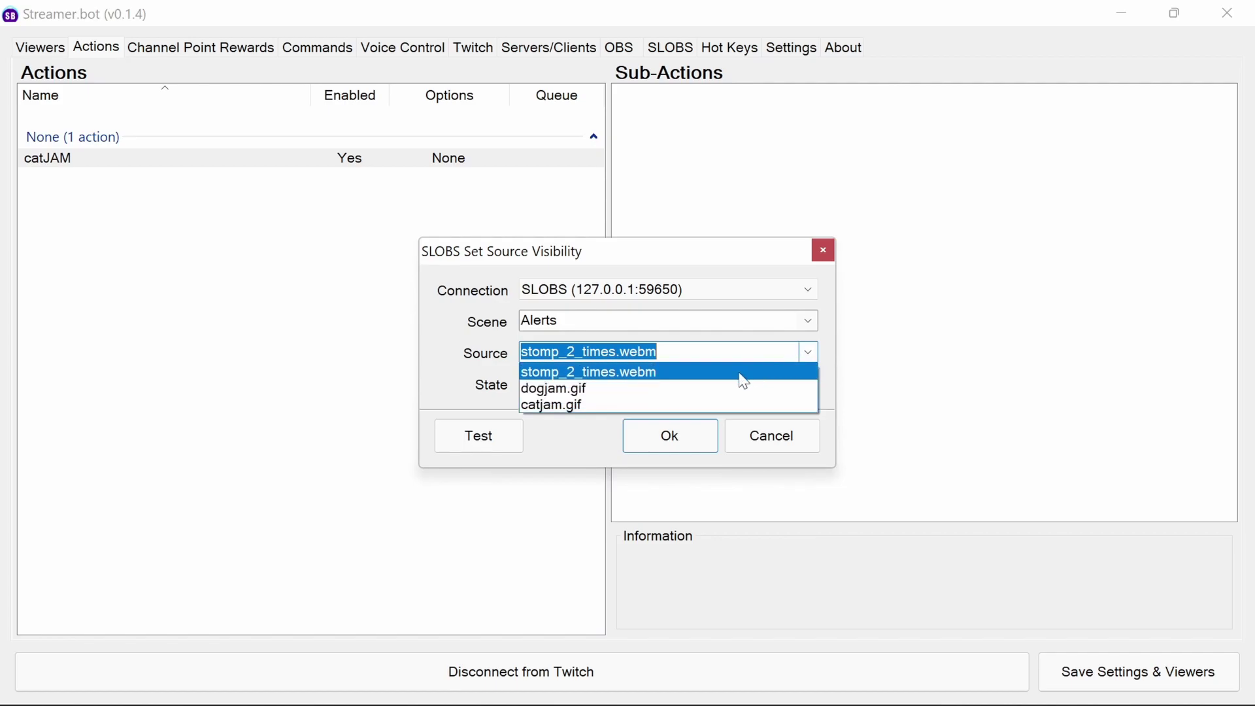
{"action": "left_click", "coordinate": [650, 407]}
{"action": "left_click", "coordinate": [615, 385]}
{"action": "left_click", "coordinate": [624, 401]}
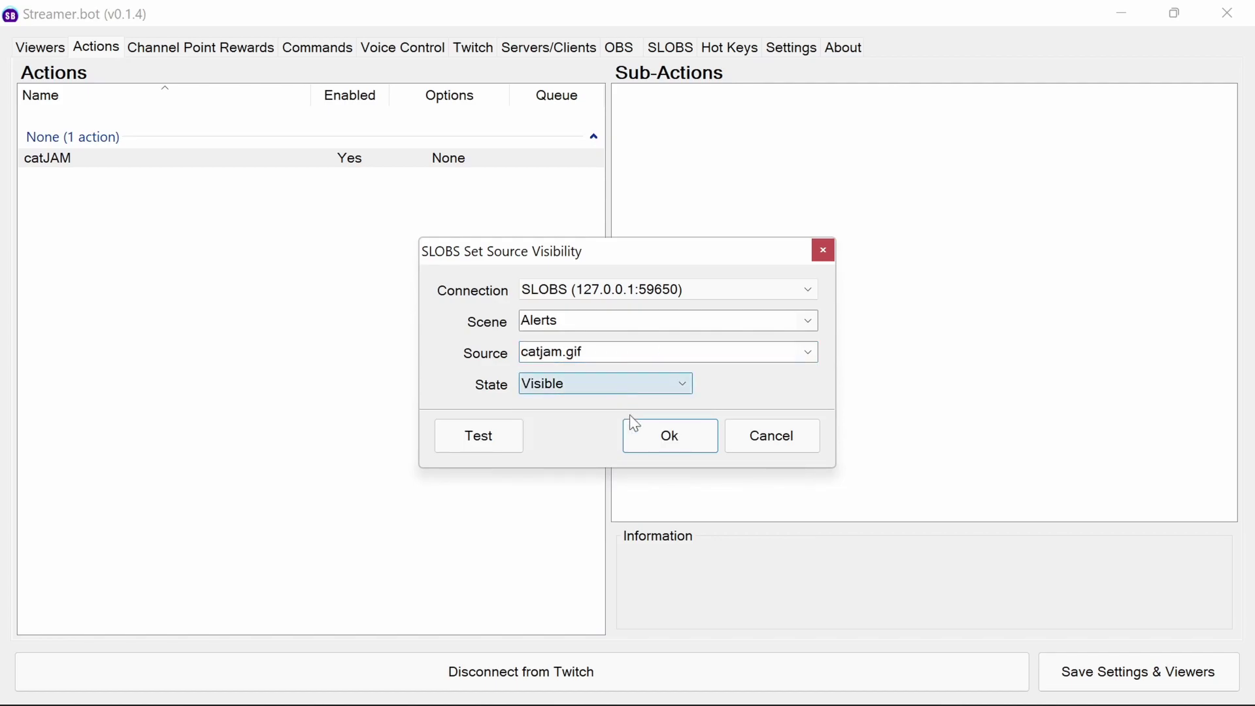
{"action": "left_click", "coordinate": [667, 434]}
{"action": "right_click", "coordinate": [674, 146]}
- Add a 3000 ms Delay sub-action to catJAM
{"action": "mouse_move", "coordinate": [708, 164]}
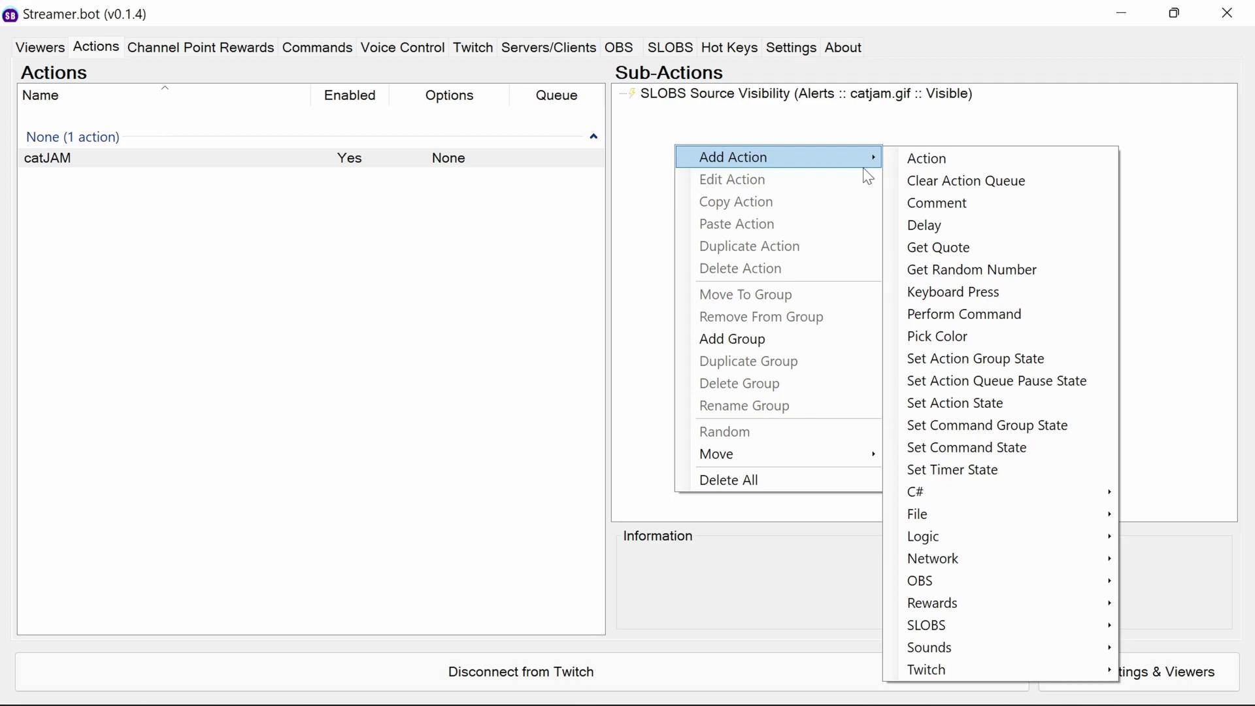
{"action": "left_click", "coordinate": [941, 225]}
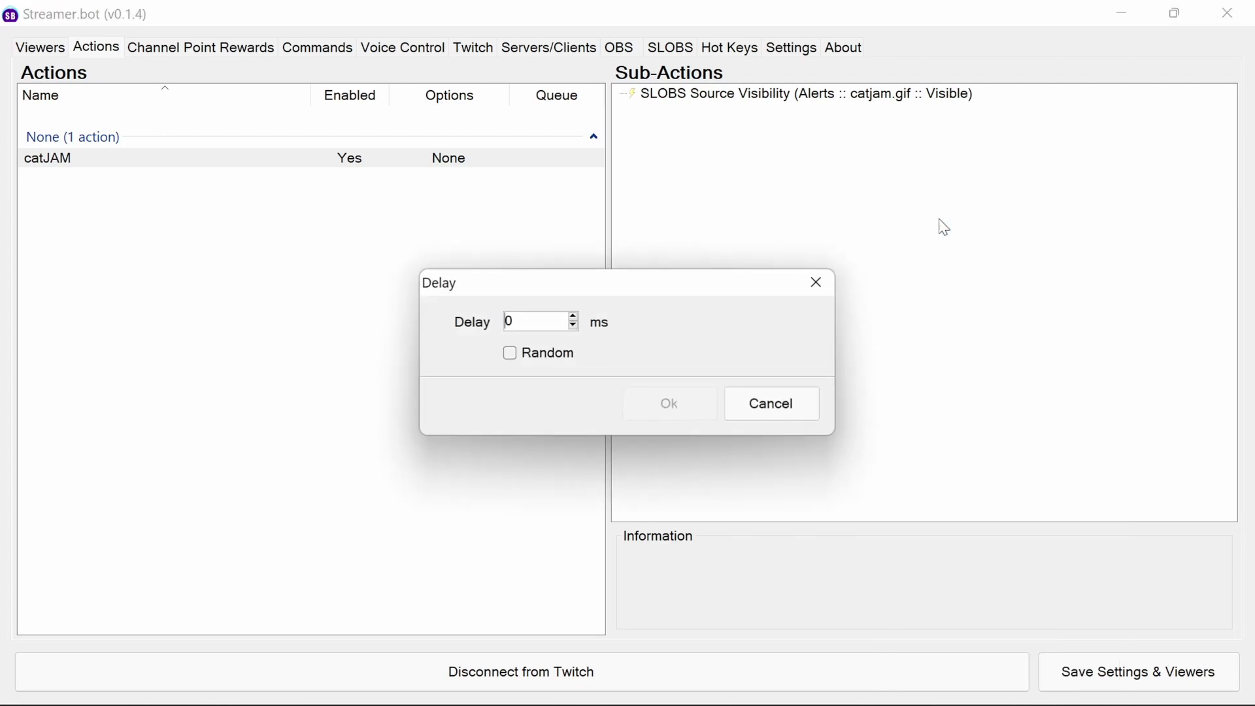
{"action": "type", "text": "3000"}
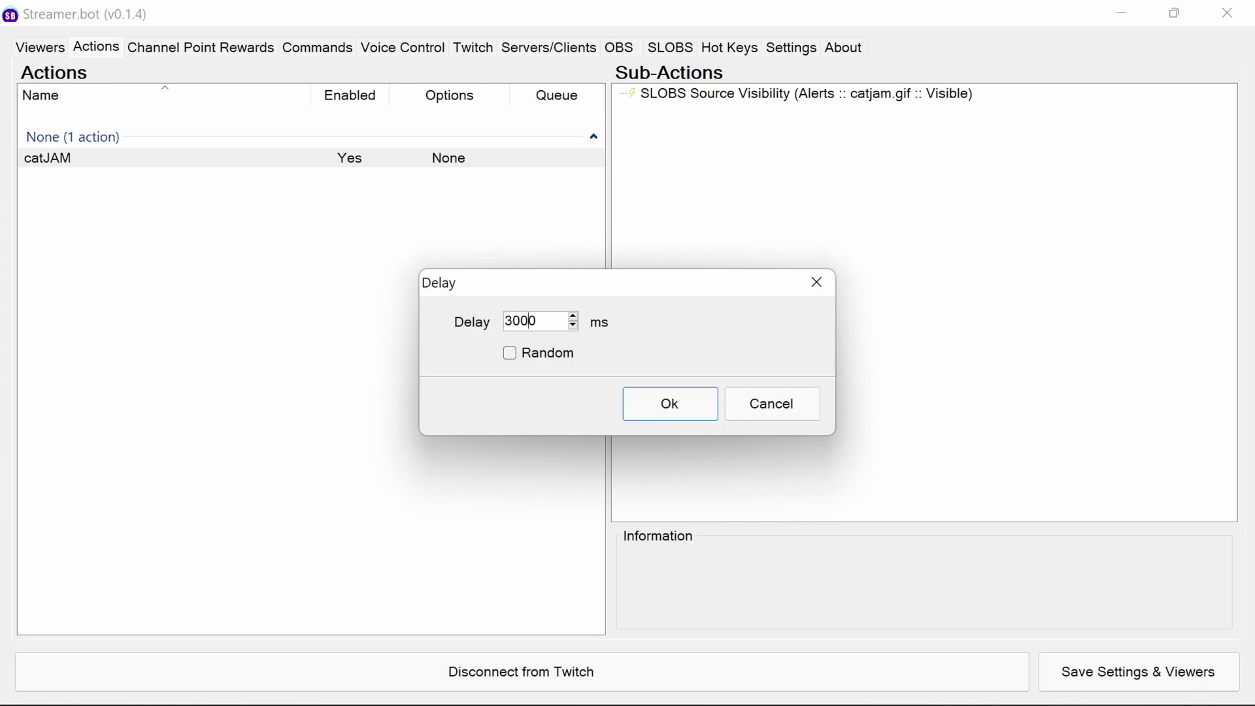
{"action": "left_click", "coordinate": [688, 406]}
- Add a SLOBS Set Source Visibility sub-action setting catjam.gif in Alerts to Hidden
{"action": "right_click", "coordinate": [727, 142]}
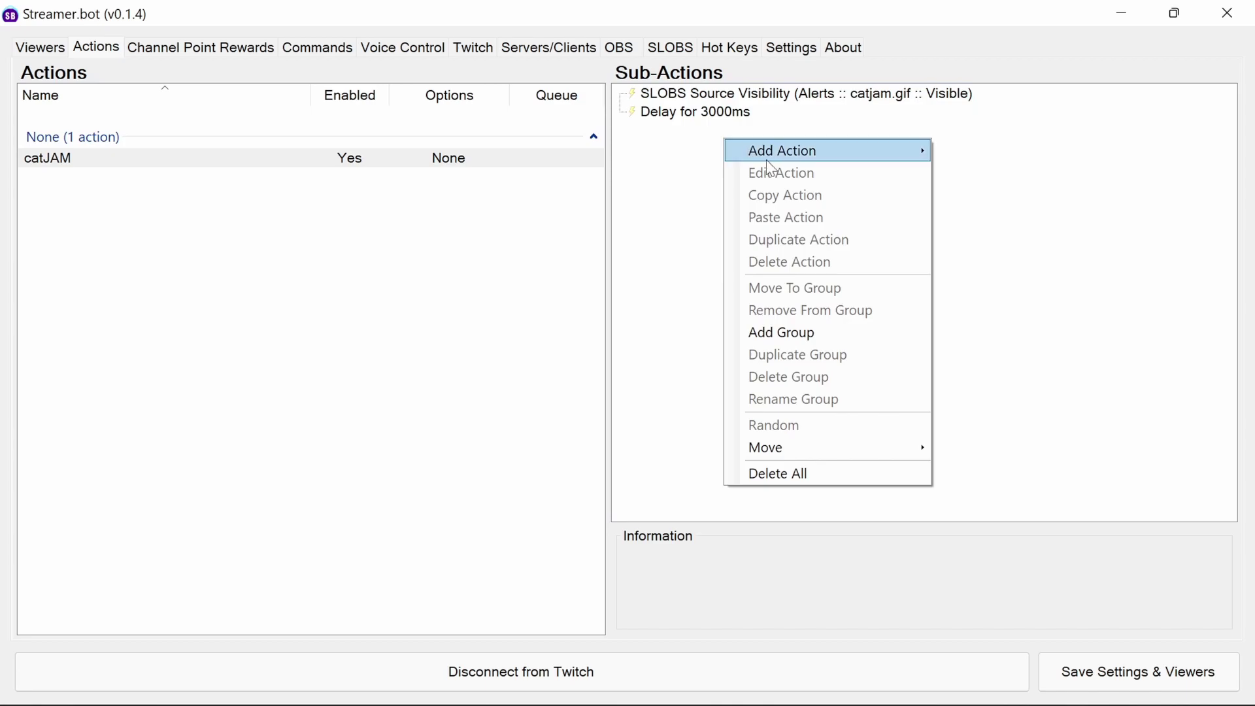
{"action": "mouse_move", "coordinate": [766, 157]}
{"action": "mouse_move", "coordinate": [995, 620]}
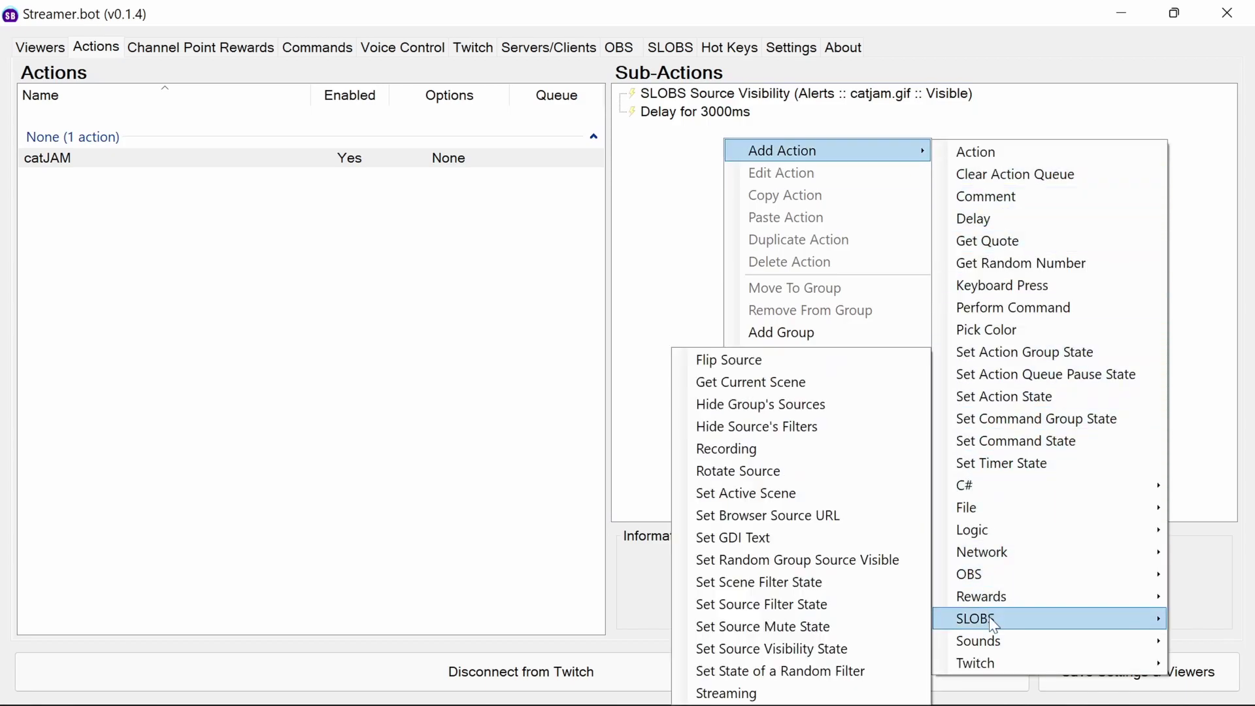
{"action": "left_click", "coordinate": [798, 648]}
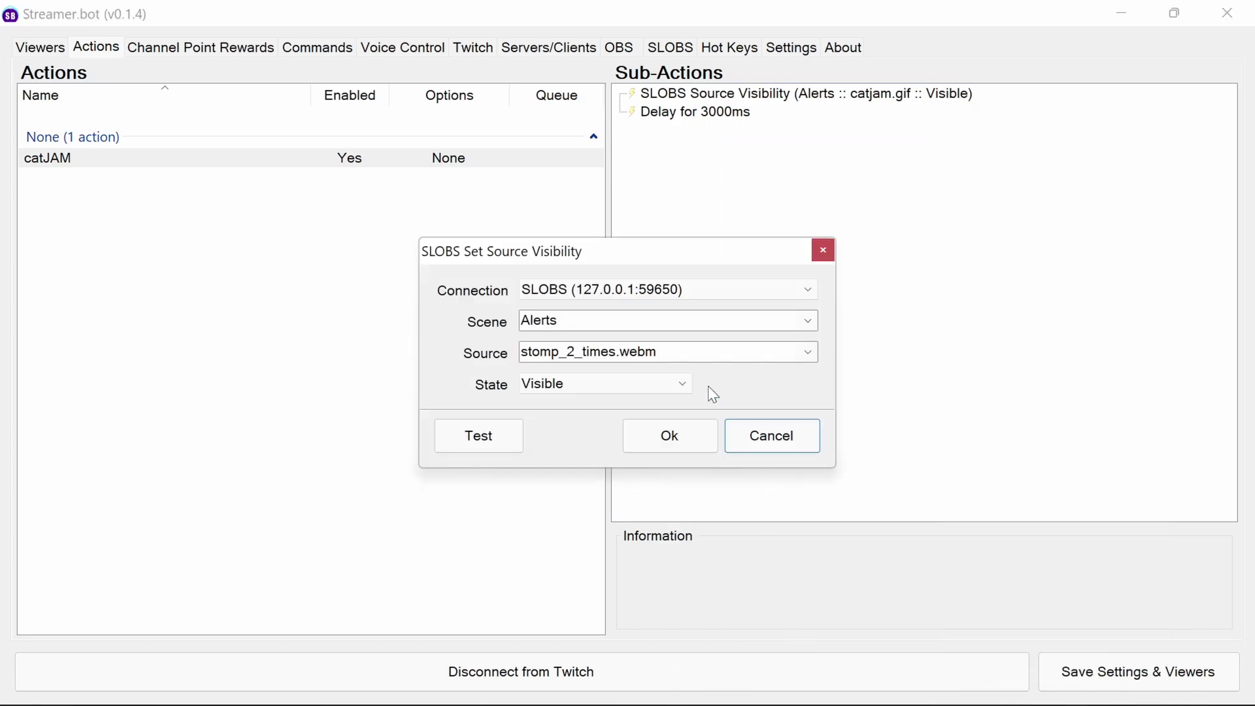
{"action": "left_click", "coordinate": [644, 357]}
{"action": "left_click", "coordinate": [810, 353]}
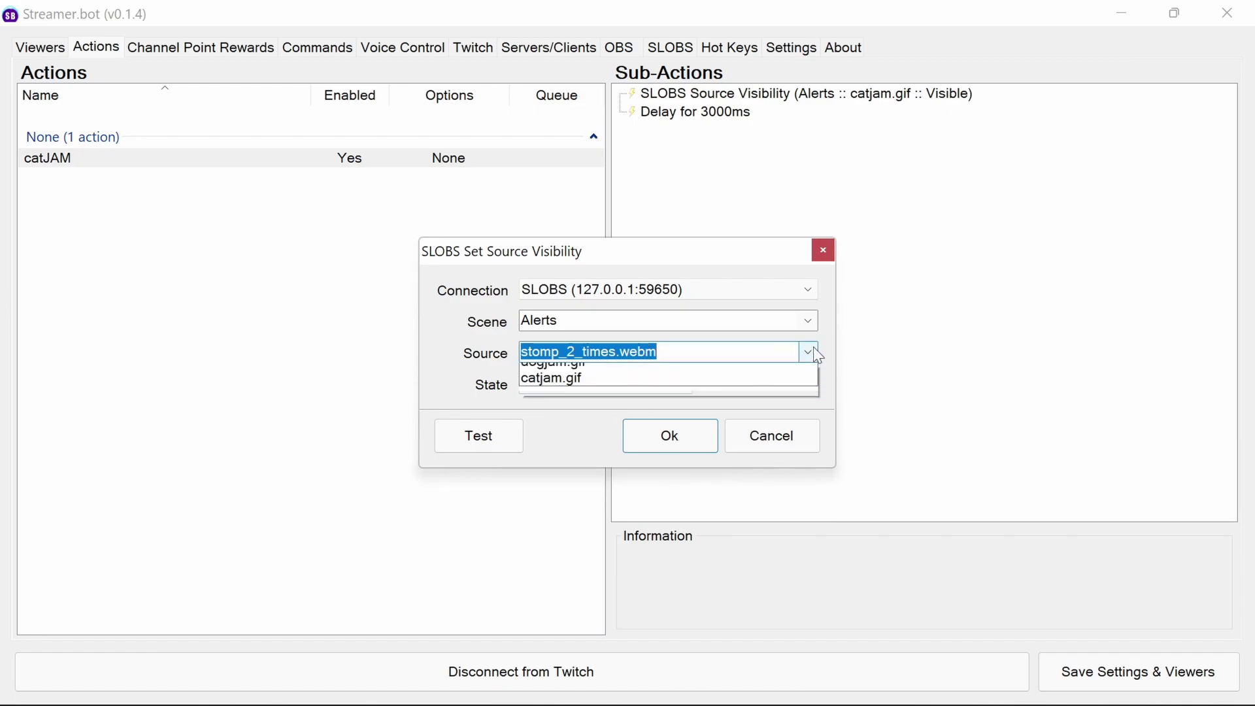
{"action": "left_click", "coordinate": [627, 404]}
{"action": "left_click", "coordinate": [595, 389]}
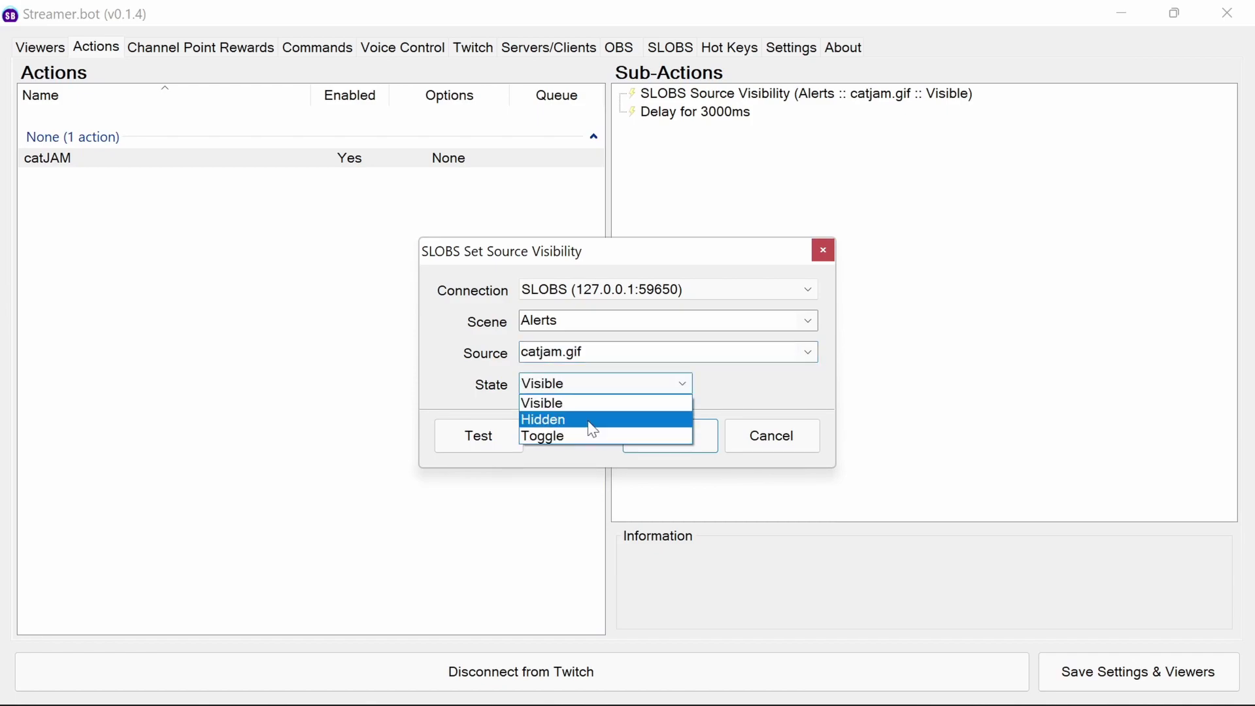
{"action": "left_click", "coordinate": [618, 421]}
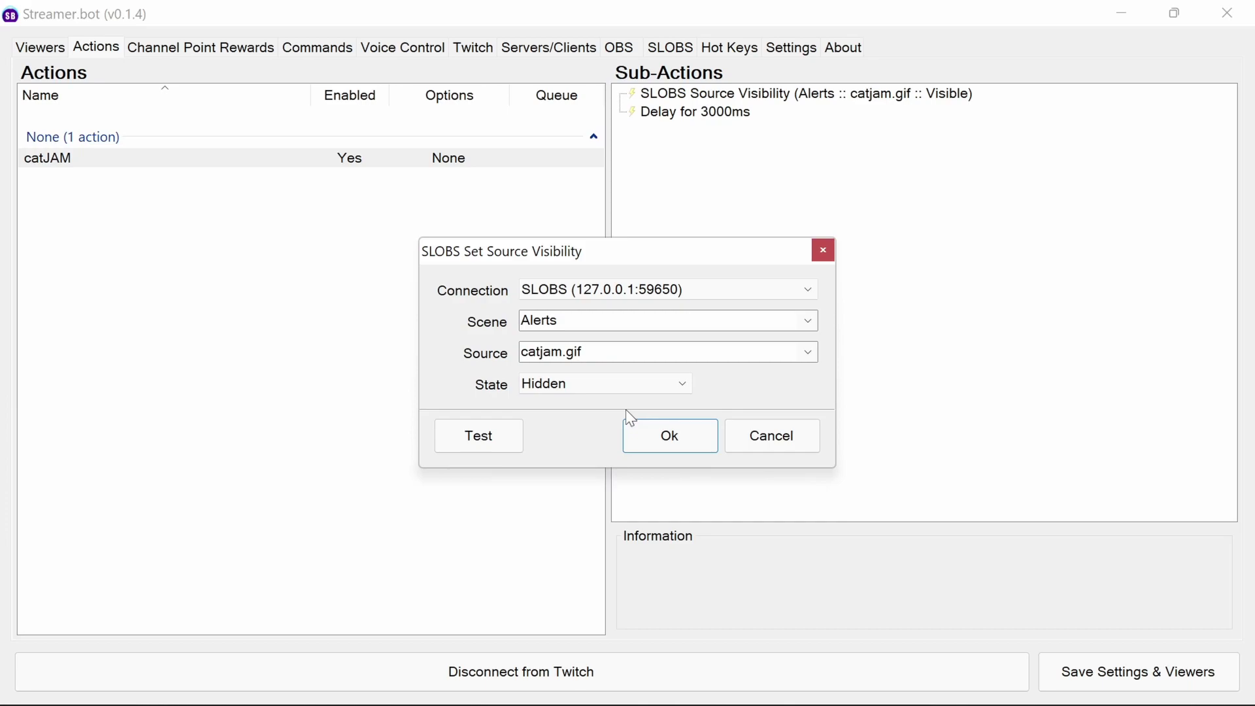
{"action": "left_click", "coordinate": [668, 437]}
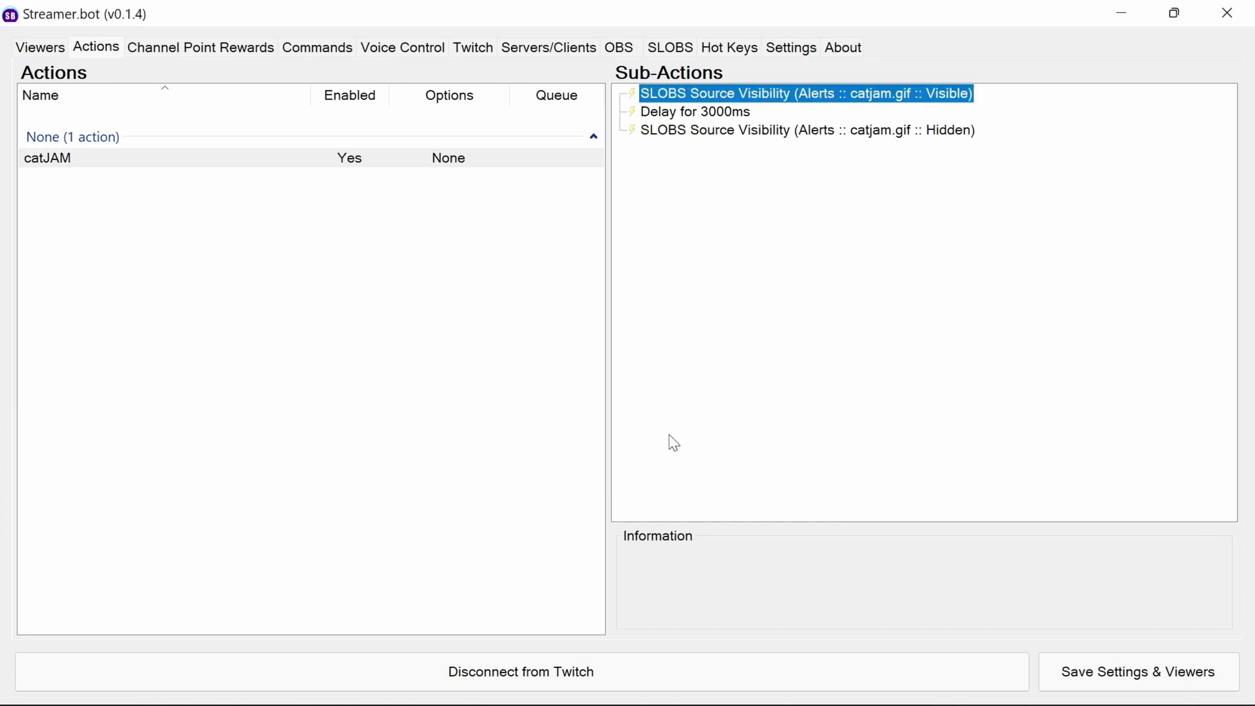
- Create a new action named dogJAM, fixing typos in the name
{"action": "right_click", "coordinate": [144, 158]}
{"action": "left_click", "coordinate": [174, 169]}
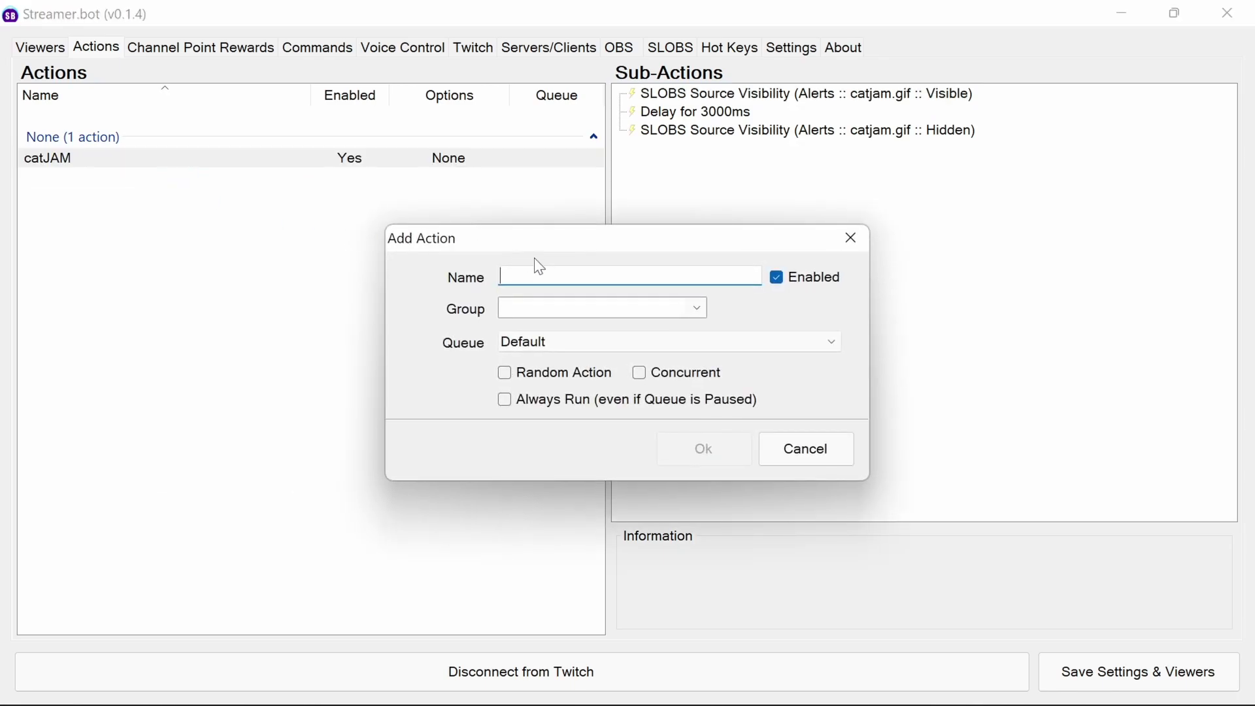
{"action": "type", "text": "dog"}
{"action": "key", "text": "BackSpace"}
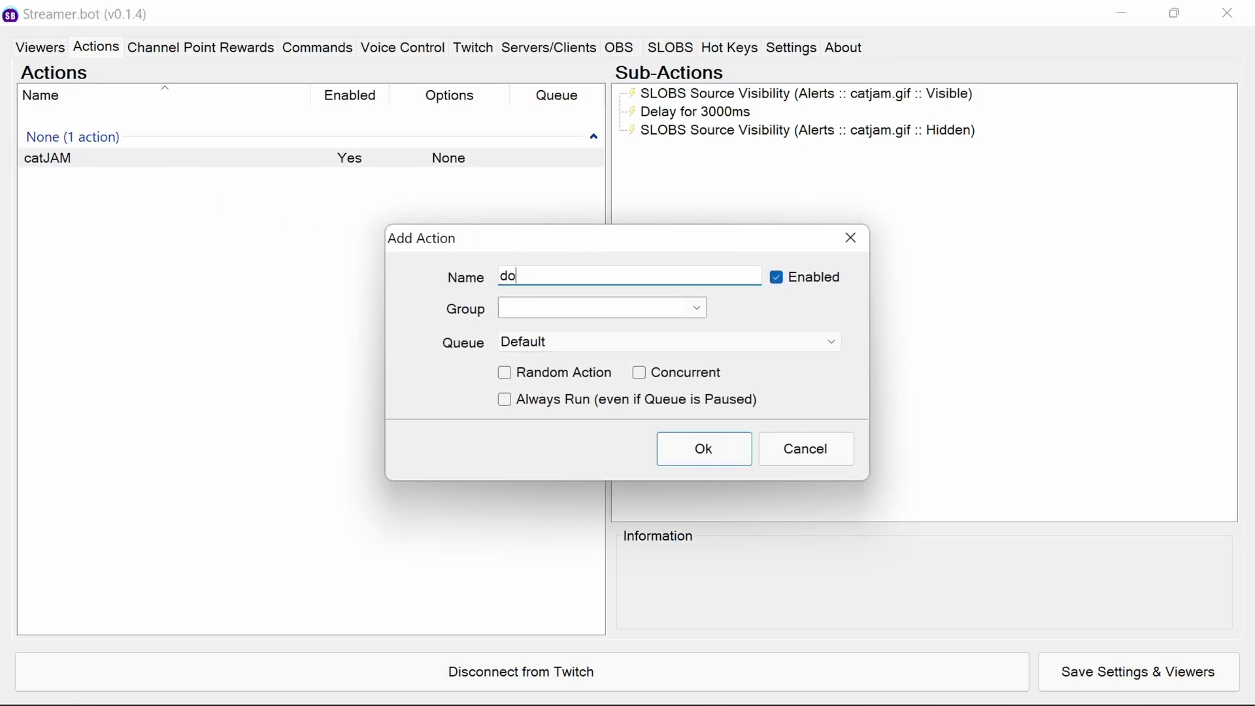
{"action": "type", "text": "g"}
{"action": "key", "text": "BackSpace"}
{"action": "type", "text": "fJ"}
{"action": "key", "text": "BackSpace"}
{"action": "key", "text": "BackSpace"}
{"action": "type", "text": "gJAM"}
{"action": "key", "text": "Return"}
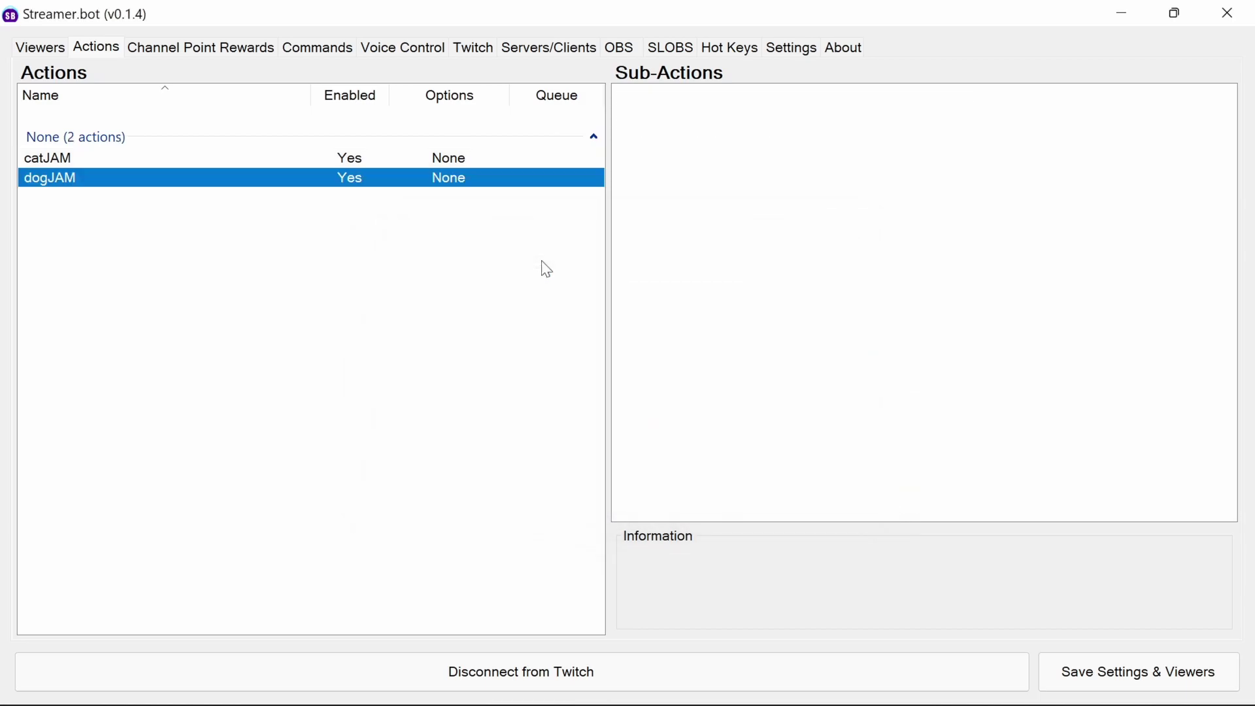
- Add a SLOBS Set Source Visibility sub-action making dogjam.gif Visible
{"action": "right_click", "coordinate": [706, 191]}
{"action": "mouse_move", "coordinate": [742, 202]}
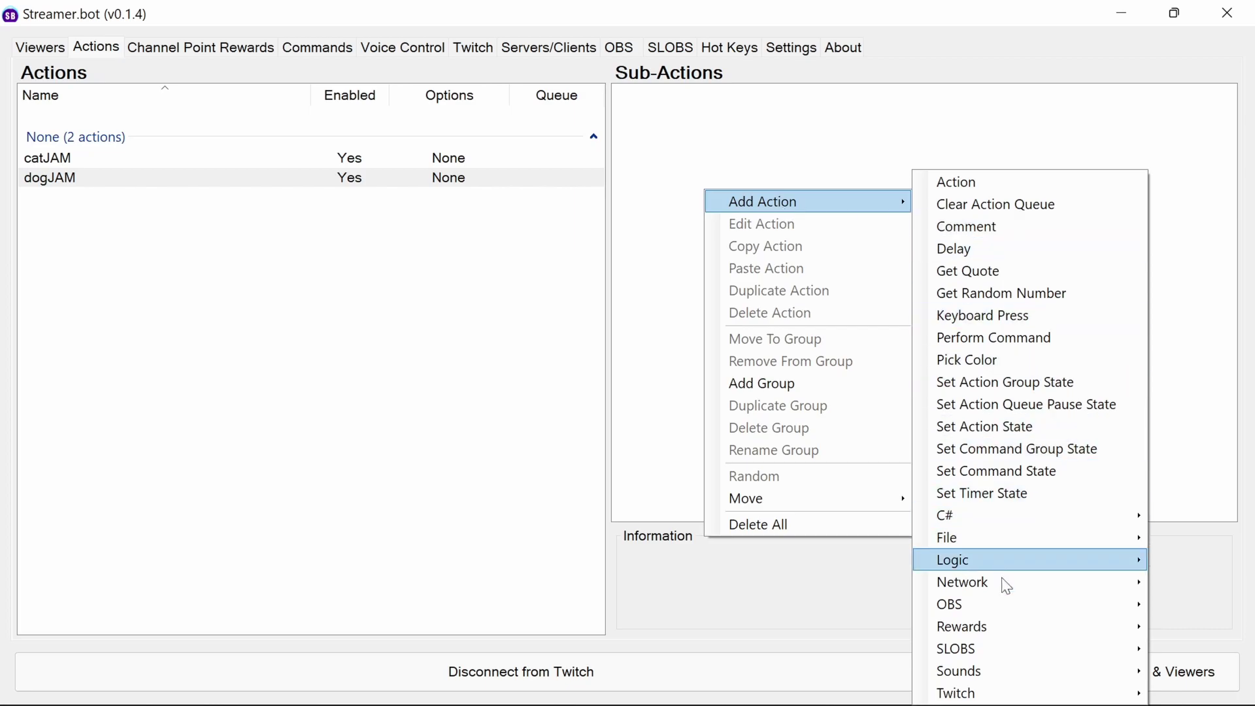
{"action": "mouse_move", "coordinate": [990, 648]}
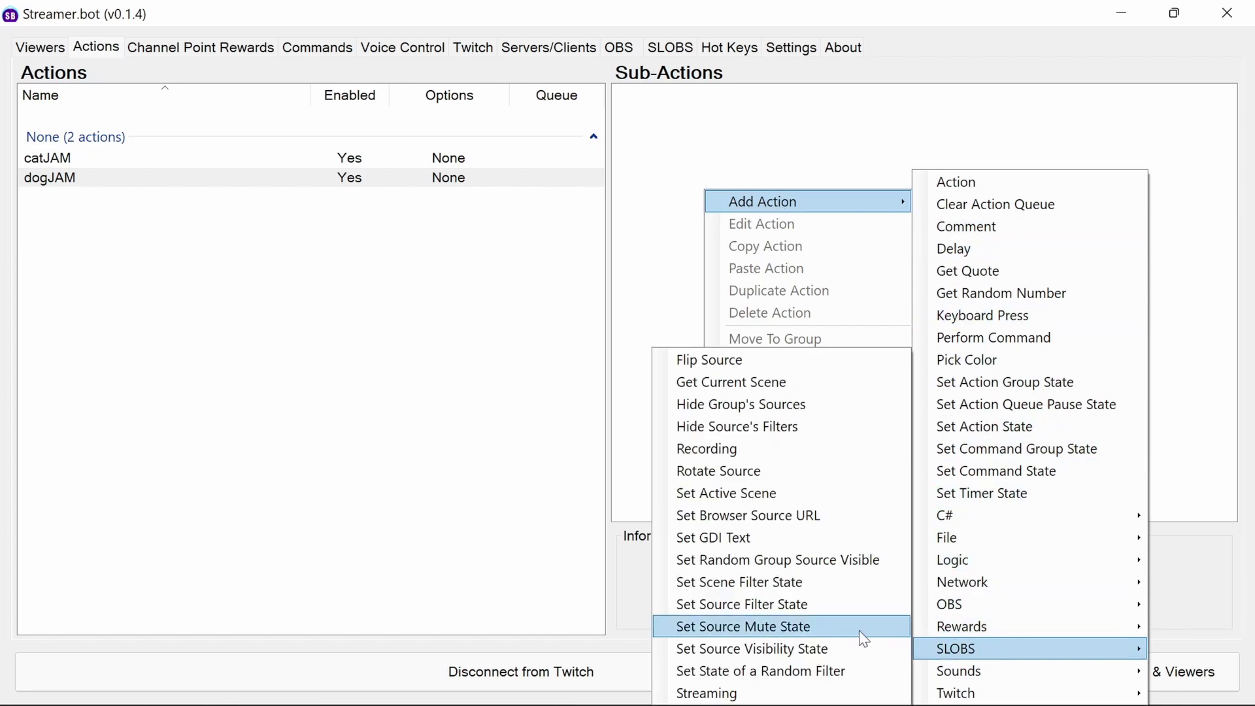
{"action": "left_click", "coordinate": [799, 650]}
{"action": "left_click", "coordinate": [791, 352]}
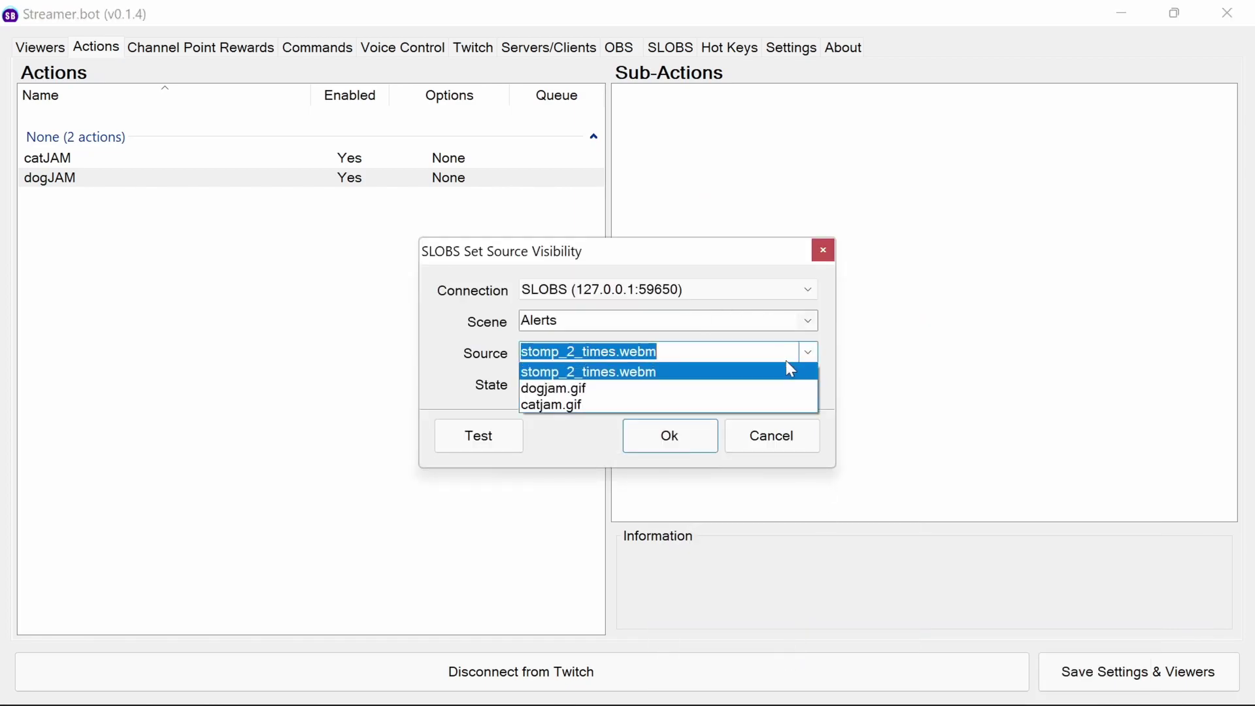
{"action": "left_click", "coordinate": [651, 386]}
{"action": "left_click", "coordinate": [687, 435]}
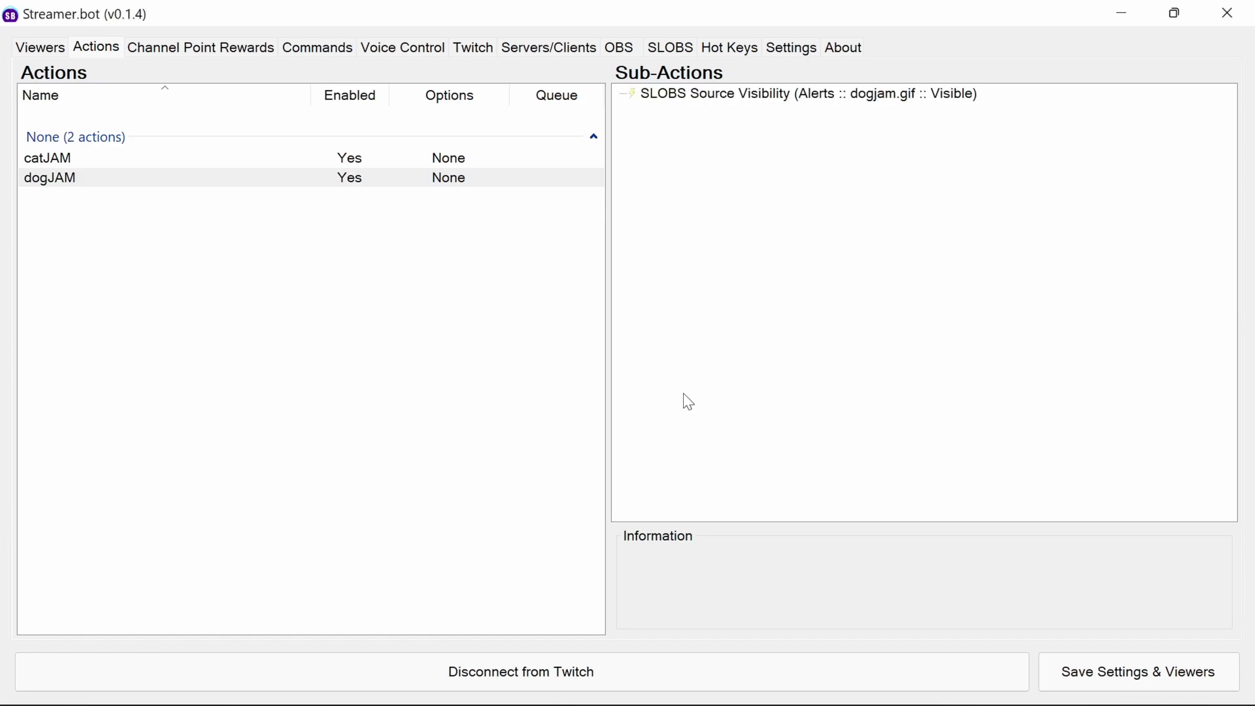
- Add a 3000 ms Delay sub-action to dogJAM
{"action": "right_click", "coordinate": [708, 103]}
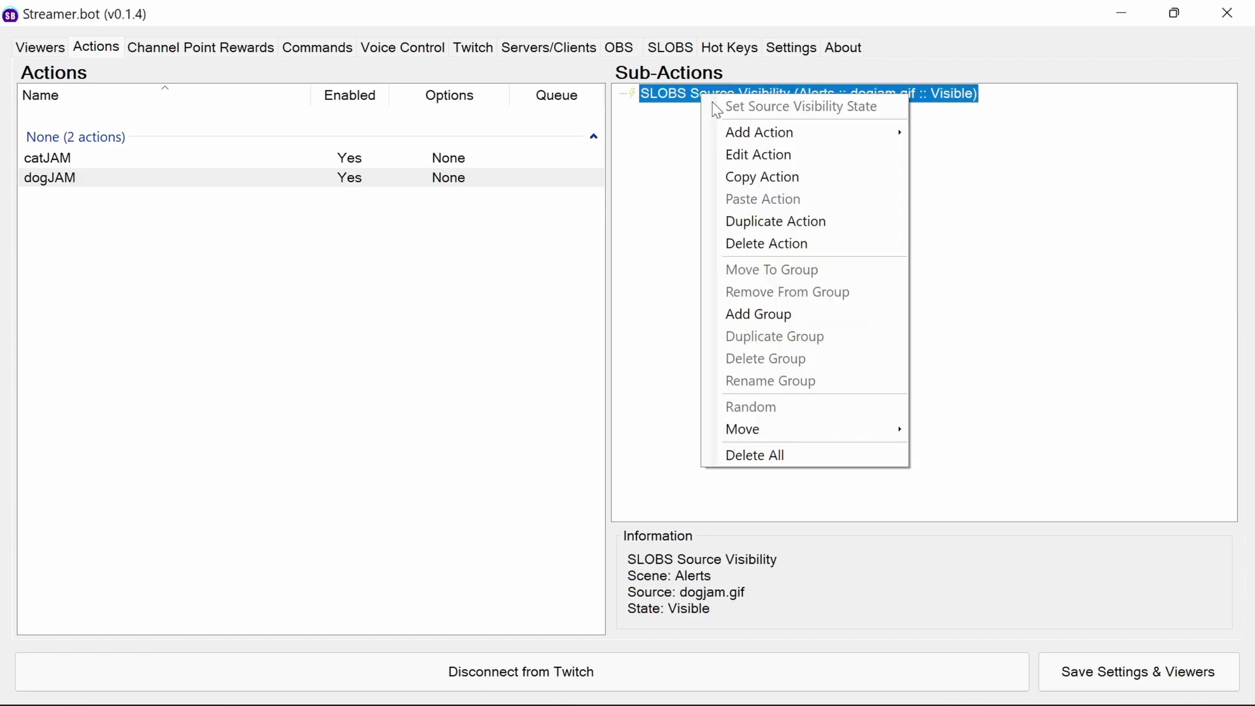
{"action": "mouse_move", "coordinate": [756, 129]}
{"action": "left_click", "coordinate": [954, 200]}
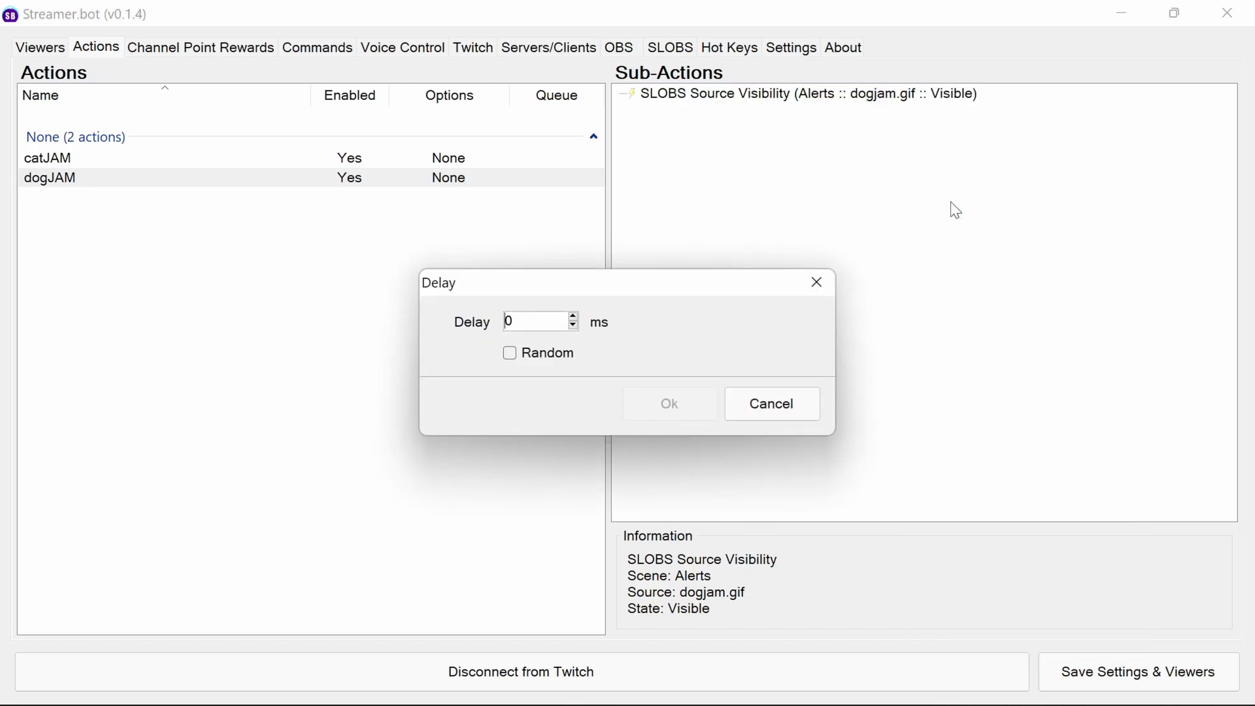
{"action": "type", "text": "3000"}
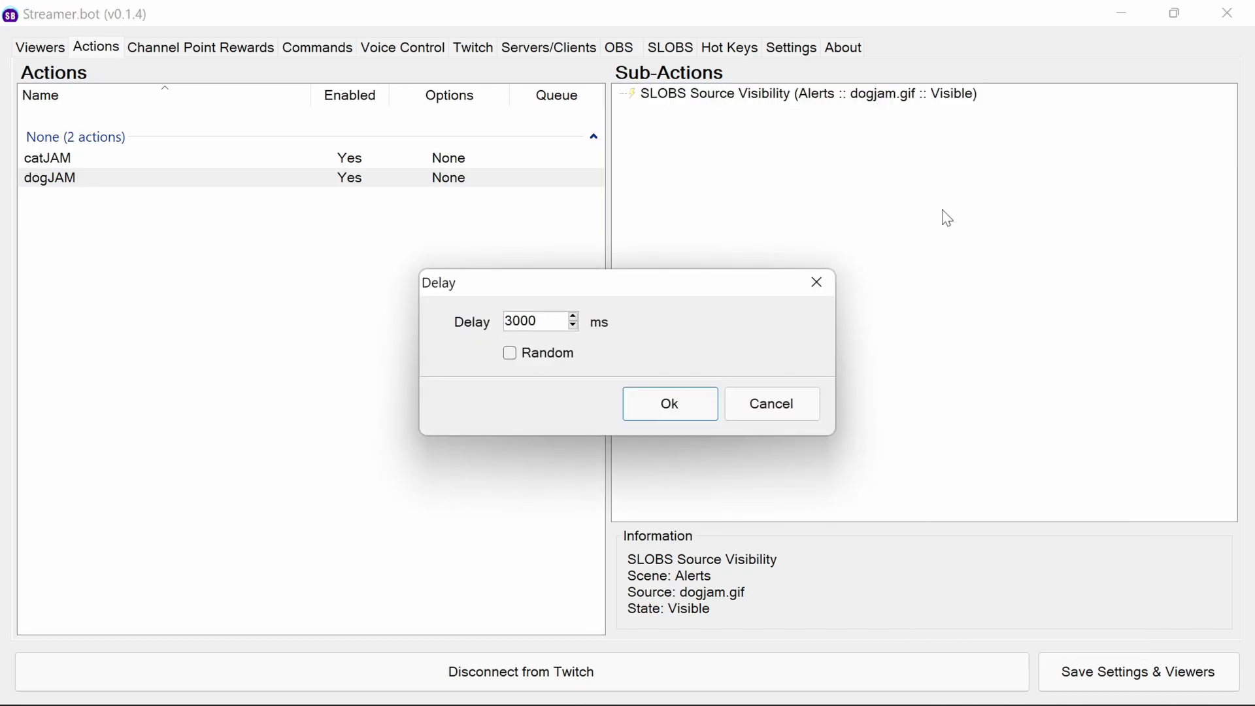
{"action": "left_click", "coordinate": [712, 394]}
- Duplicate the dogjam.gif visibility sub-action and change the copy's state to Hidden
{"action": "right_click", "coordinate": [772, 95]}
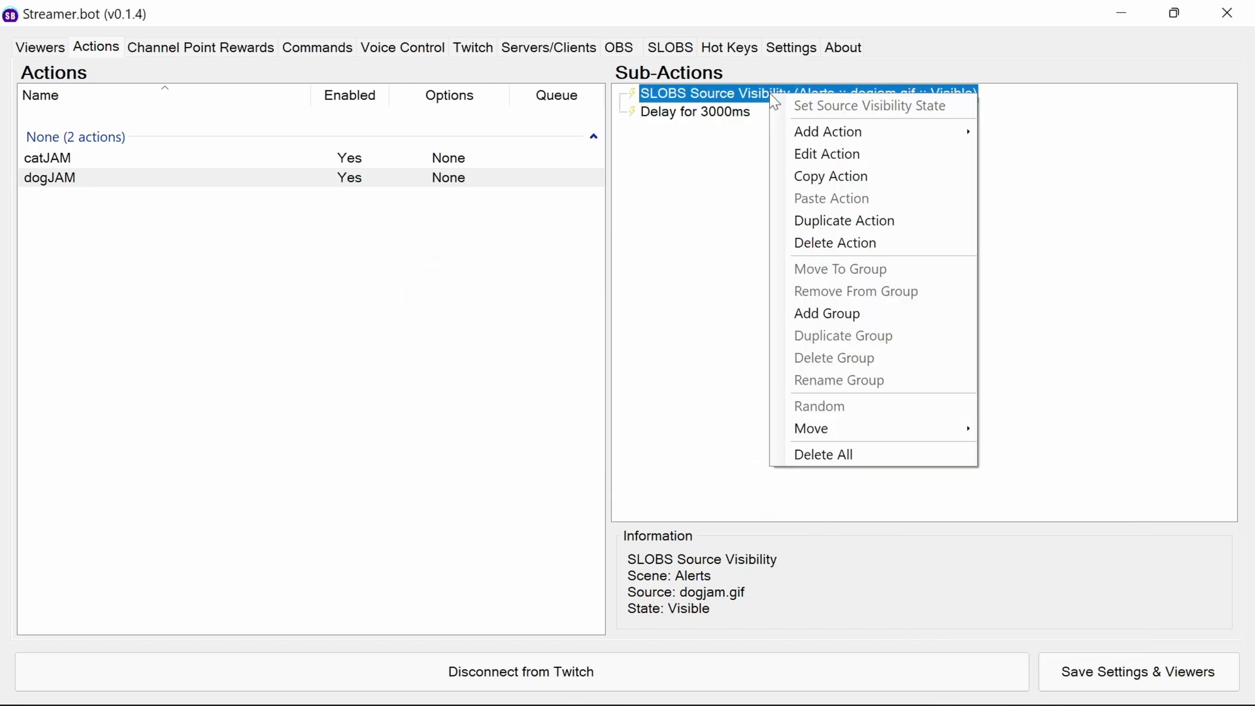
{"action": "left_click", "coordinate": [850, 236]}
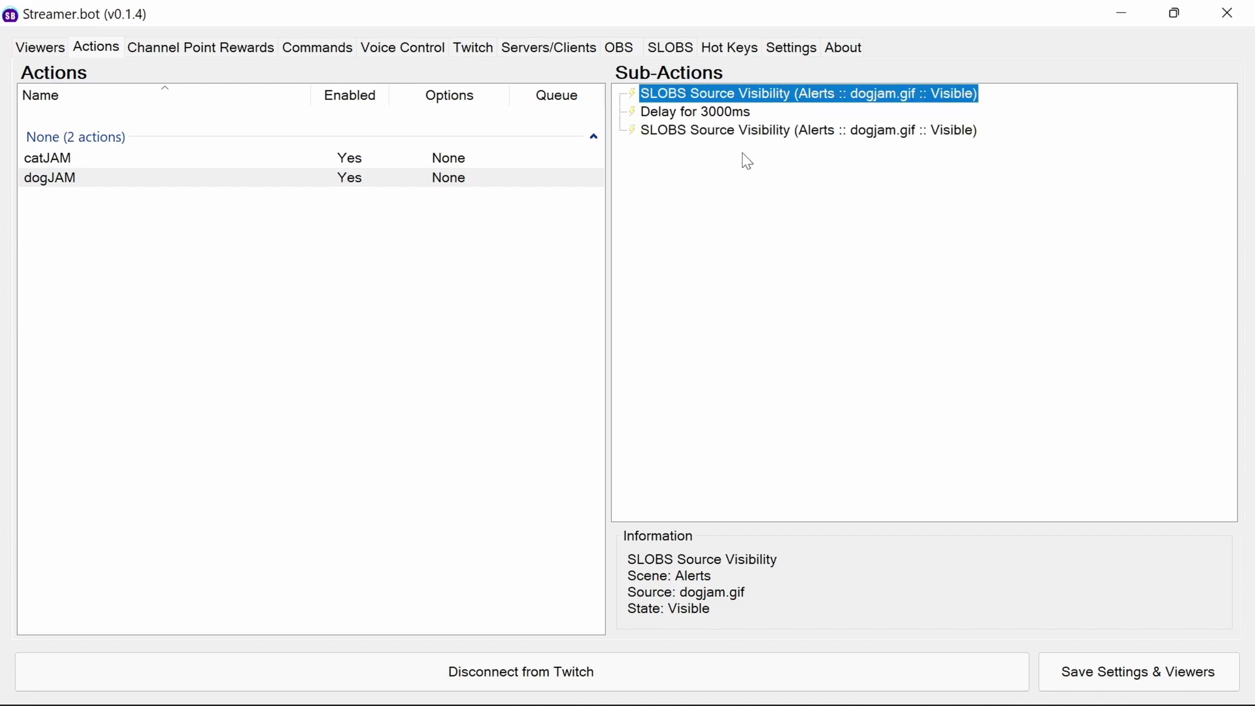
{"action": "left_click", "coordinate": [826, 132]}
{"action": "right_click", "coordinate": [826, 131]}
{"action": "left_click", "coordinate": [865, 191]}
{"action": "left_click", "coordinate": [595, 387]}
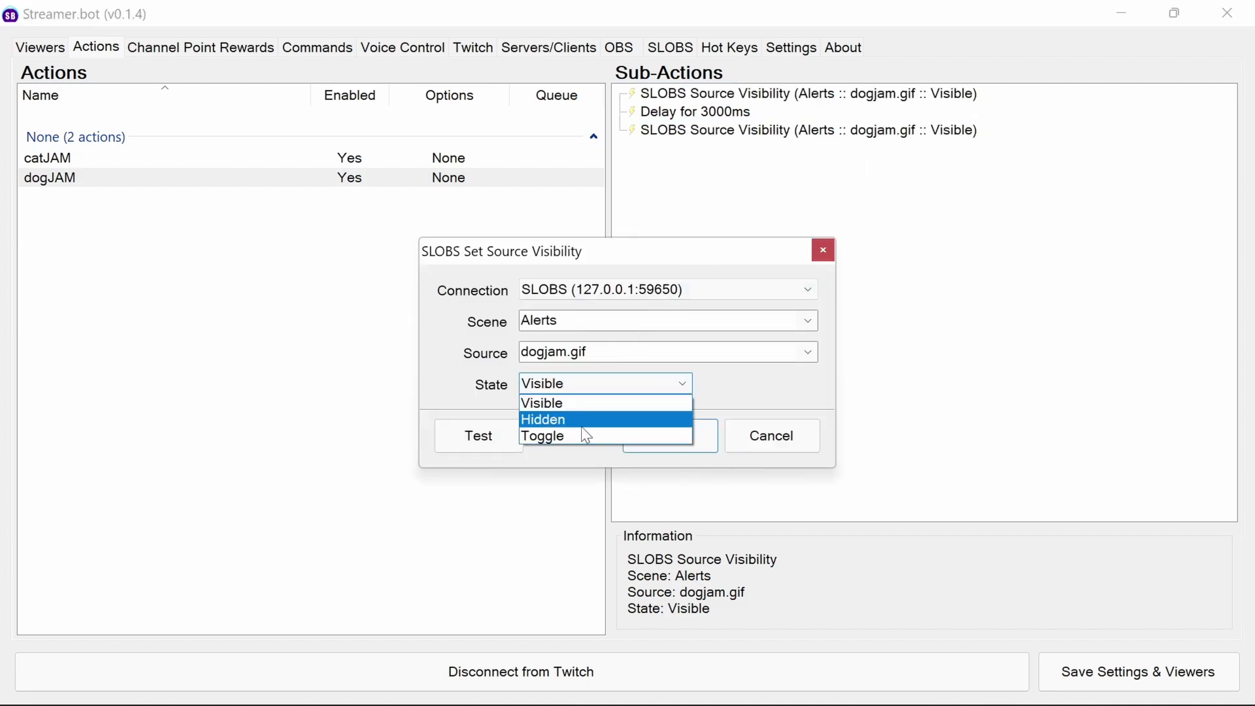
{"action": "left_click", "coordinate": [575, 420]}
{"action": "left_click", "coordinate": [683, 438]}
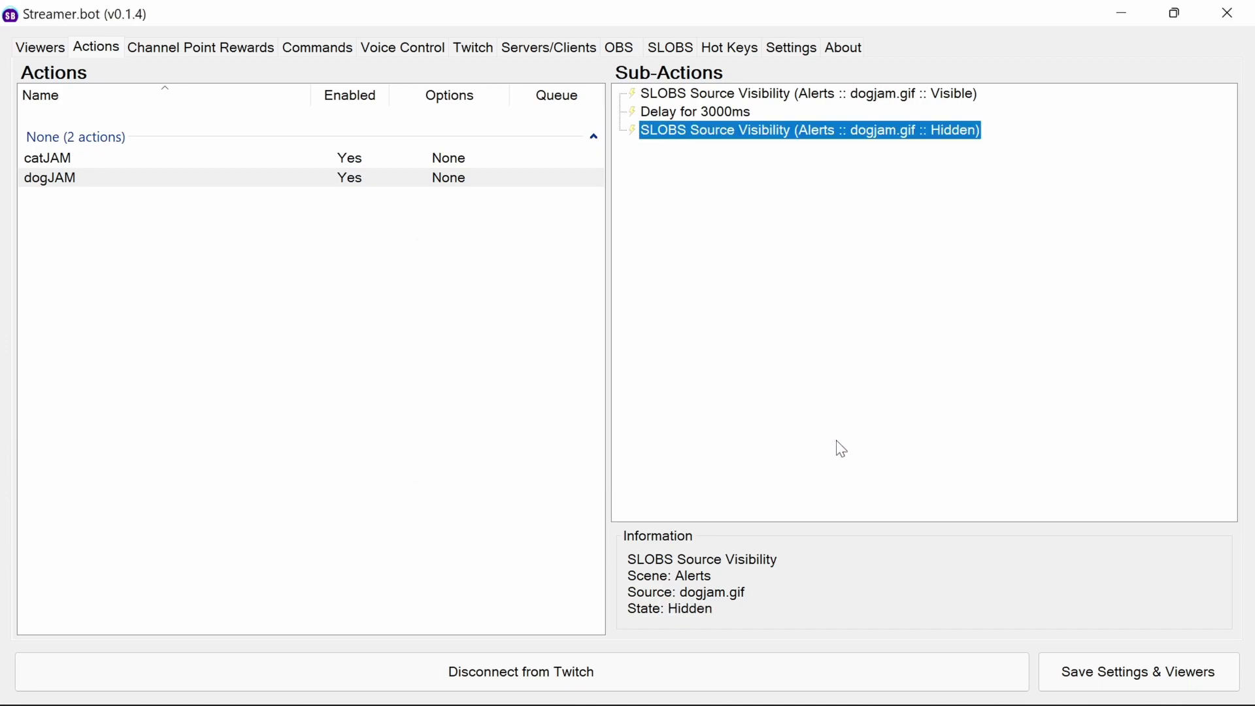
- Add a new action named SteggyStomp to the Actions list
{"action": "right_click", "coordinate": [82, 226]}
{"action": "left_click", "coordinate": [110, 232]}
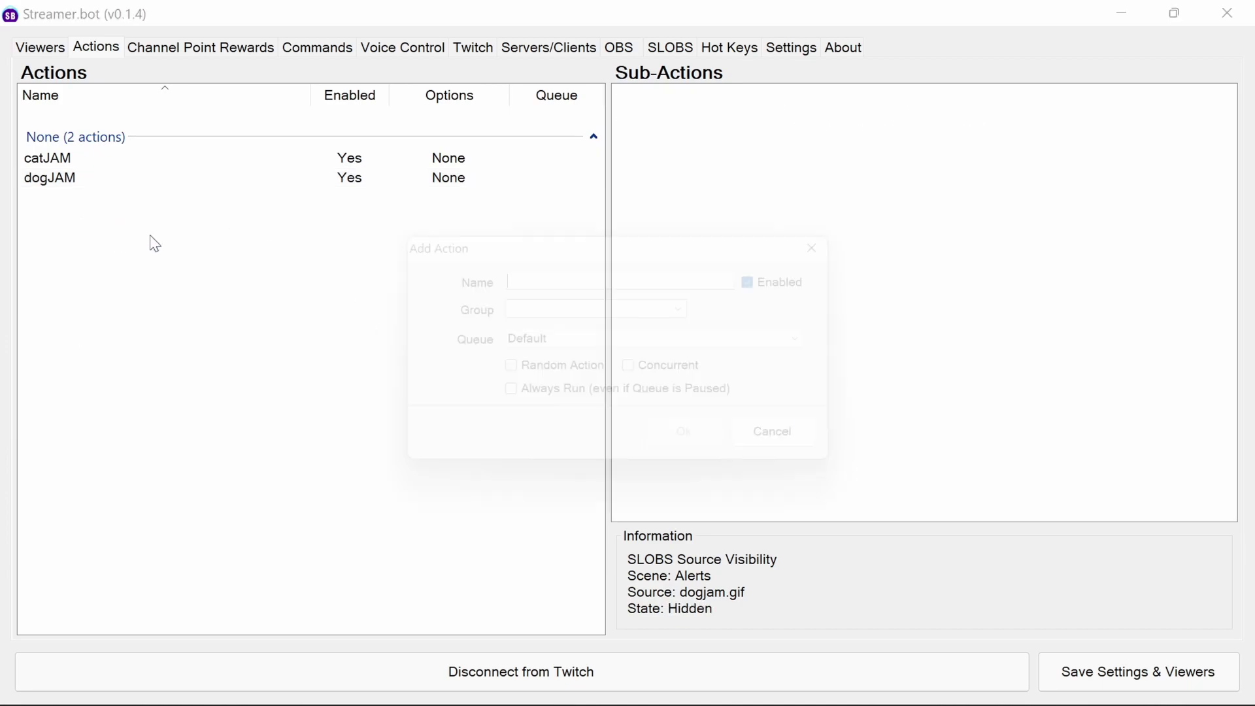
{"action": "type", "text": "Ste"}
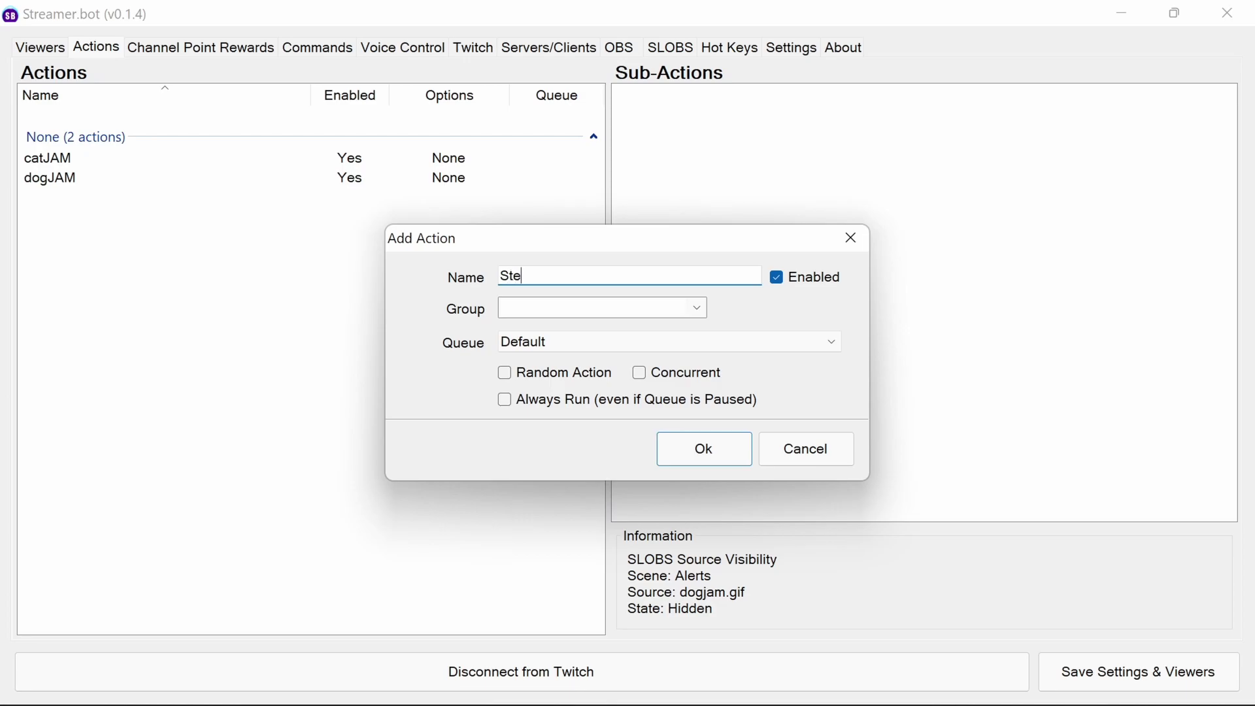
{"action": "type", "text": "ggyStomp"}
{"action": "left_click", "coordinate": [687, 449]}
- Add a SLOBS Set Source Visibility sub-action making stomp_2_times.webm in Alerts visible
{"action": "right_click", "coordinate": [684, 135]}
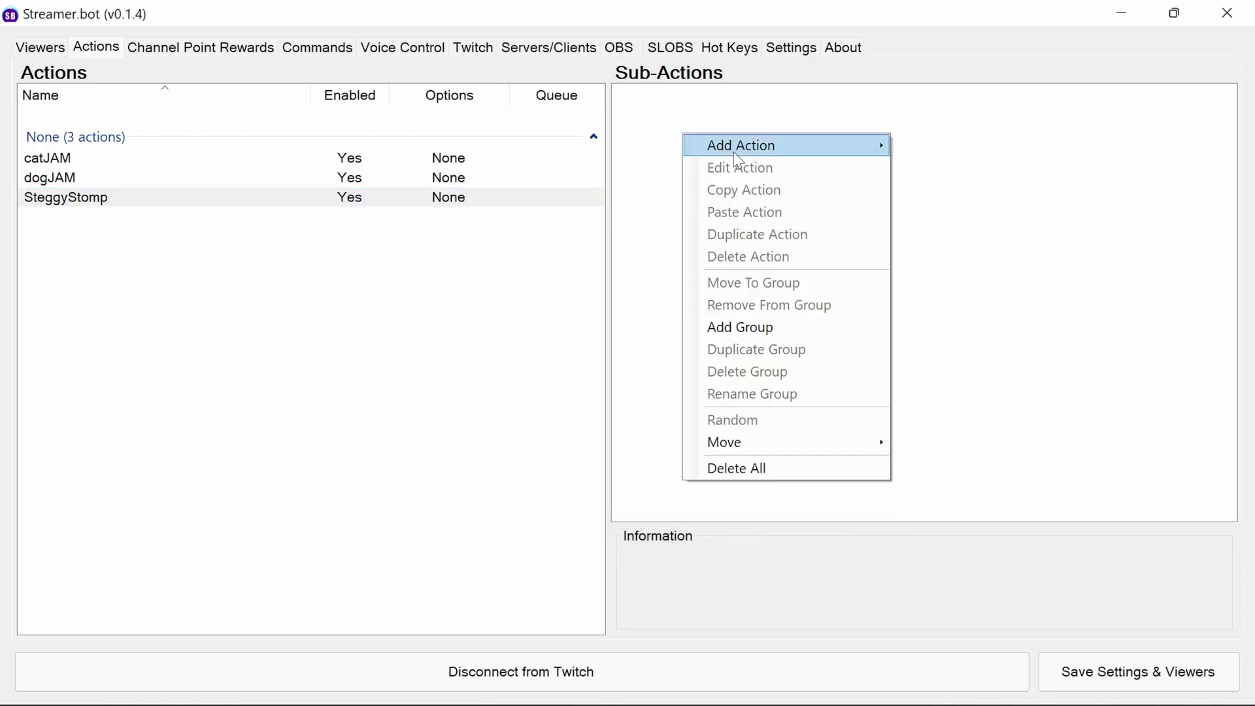
{"action": "mouse_move", "coordinate": [739, 157]}
{"action": "mouse_move", "coordinate": [975, 612]}
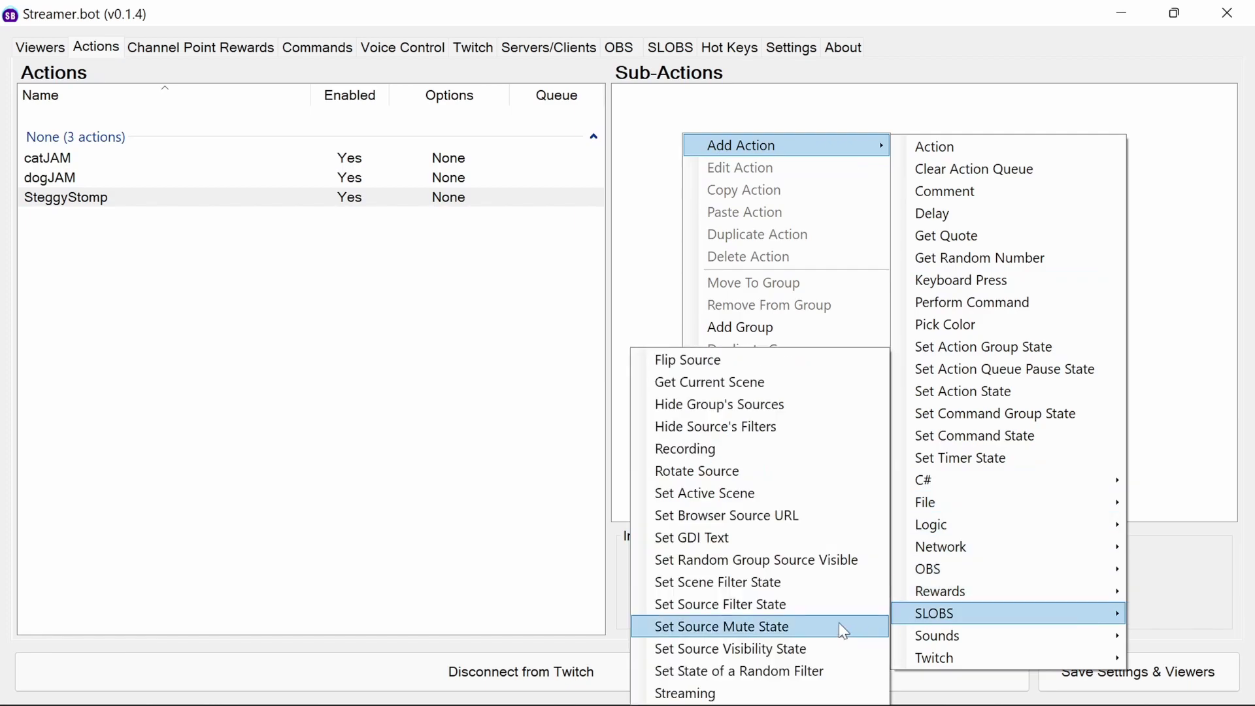
{"action": "left_click", "coordinate": [783, 650]}
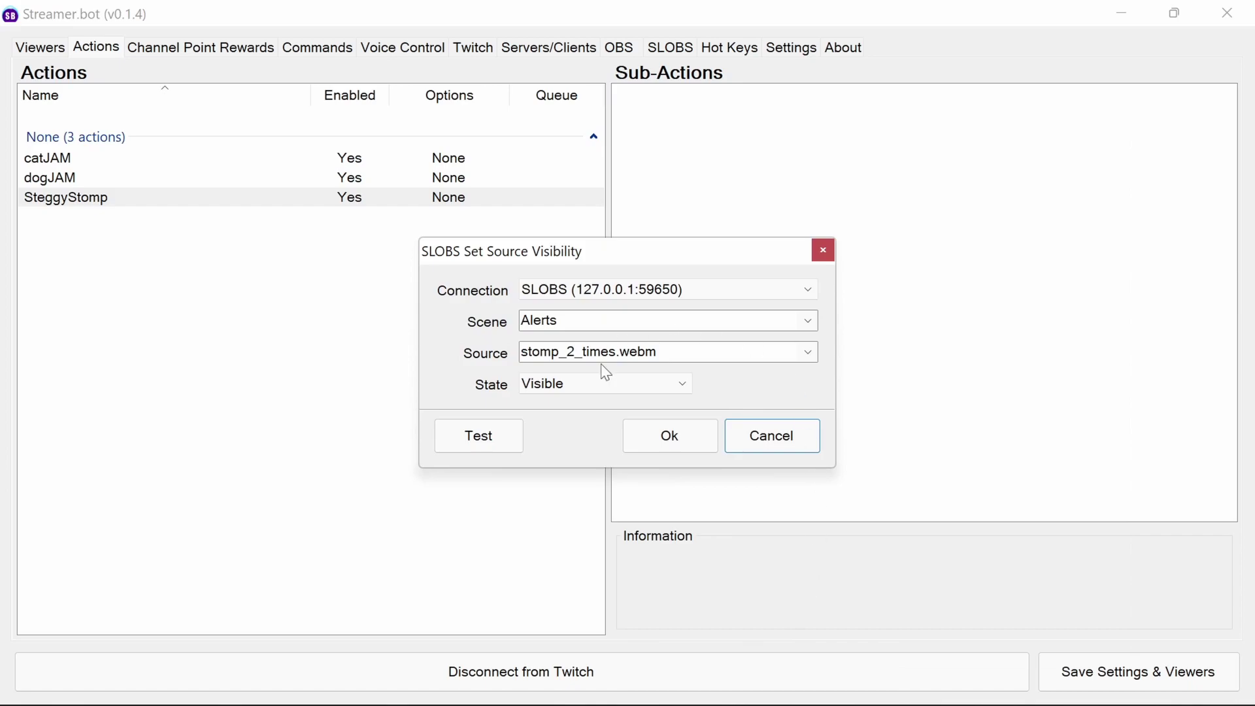
{"action": "left_click", "coordinate": [809, 356]}
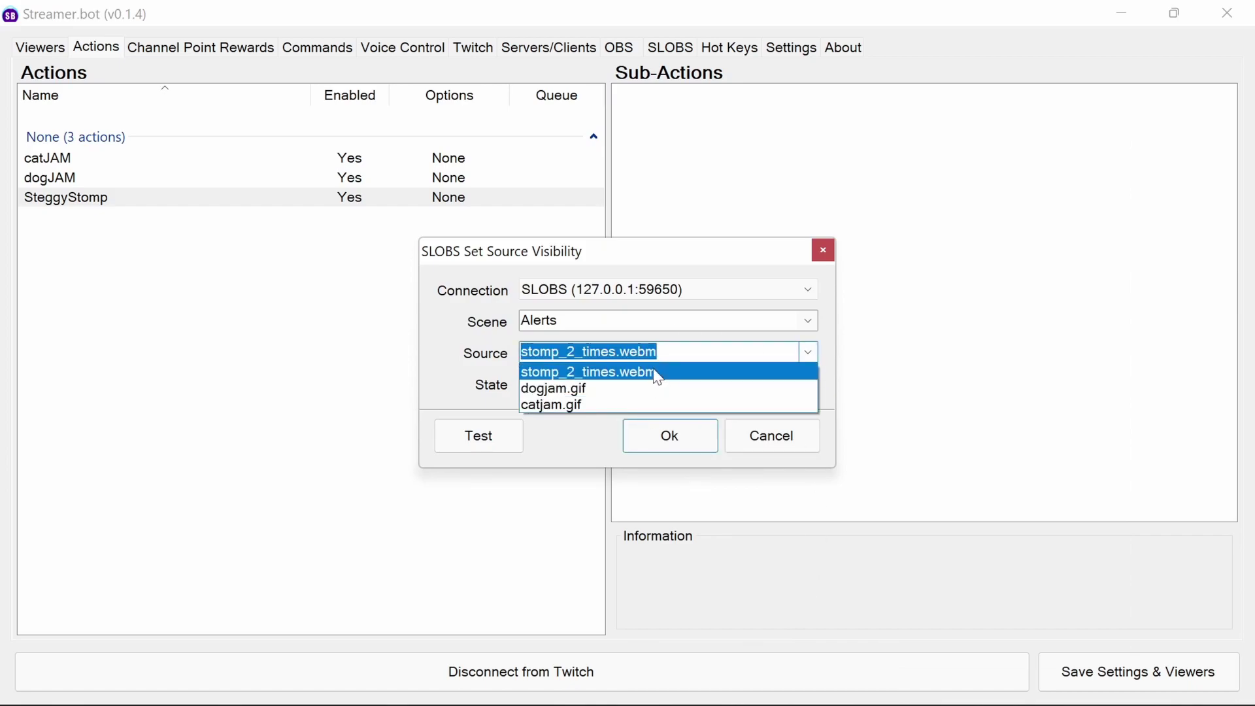
{"action": "left_click", "coordinate": [575, 367]}
{"action": "left_click", "coordinate": [678, 440]}
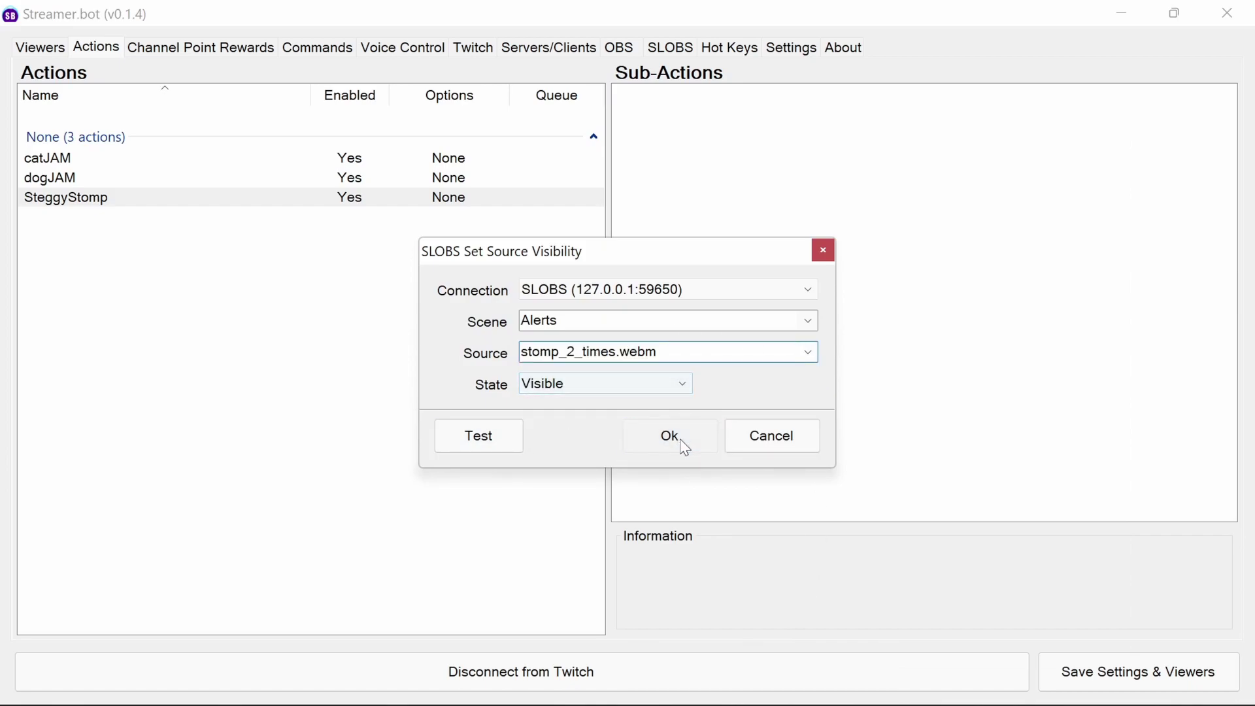
- Add a 1700 ms Delay sub-action after the visibility step
{"action": "right_click", "coordinate": [701, 98]}
{"action": "mouse_move", "coordinate": [750, 136]}
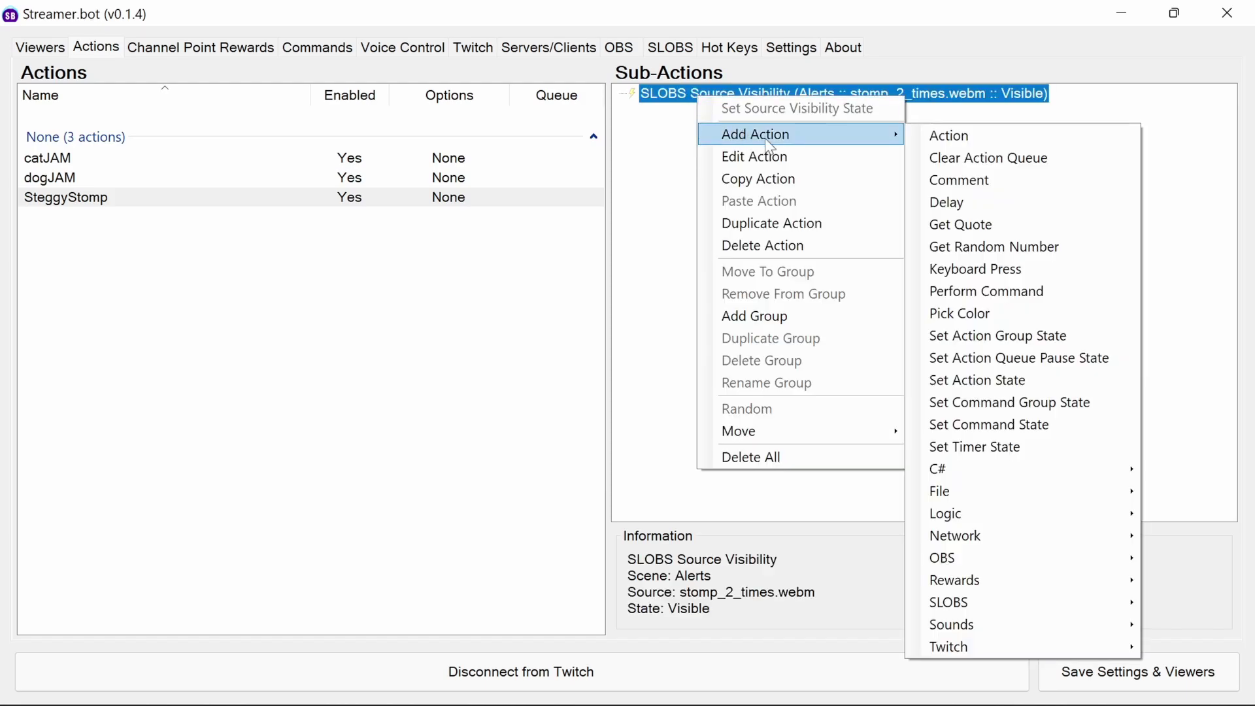
{"action": "left_click", "coordinate": [996, 200]}
{"action": "type", "text": "1700"}
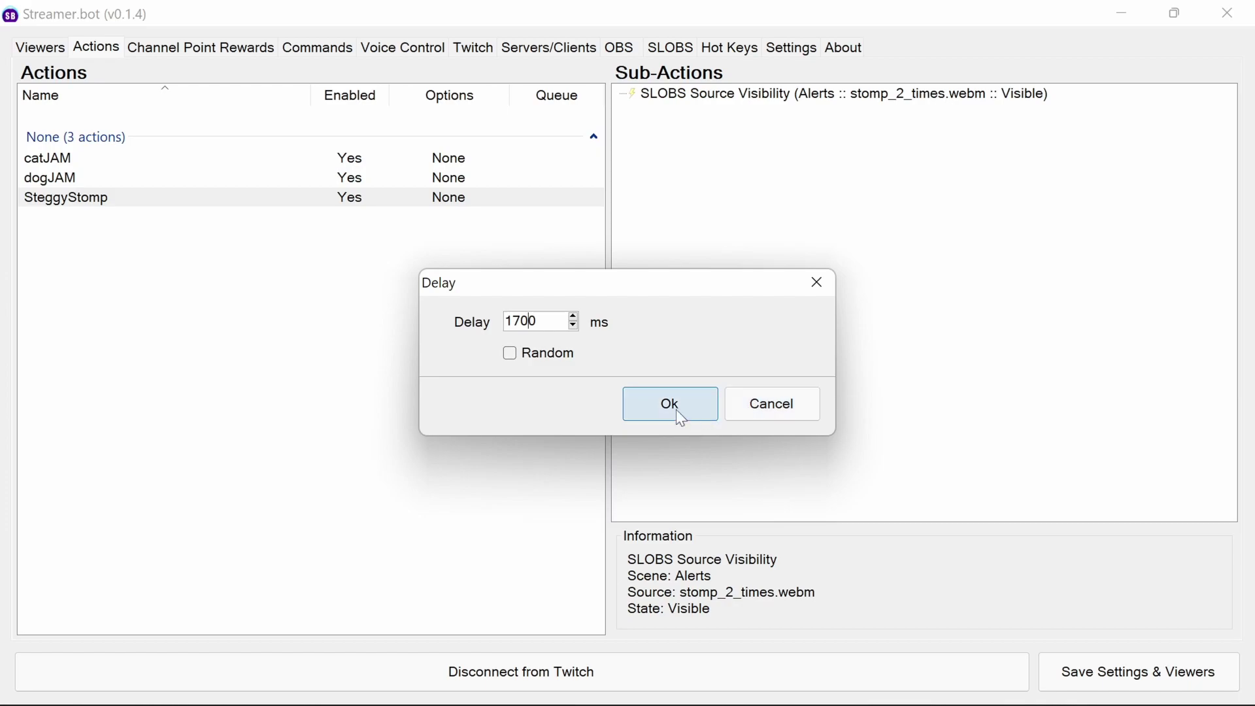
{"action": "left_click", "coordinate": [676, 409]}
- Duplicate the visibility step and set the copy's state to Hidden
{"action": "right_click", "coordinate": [751, 96]}
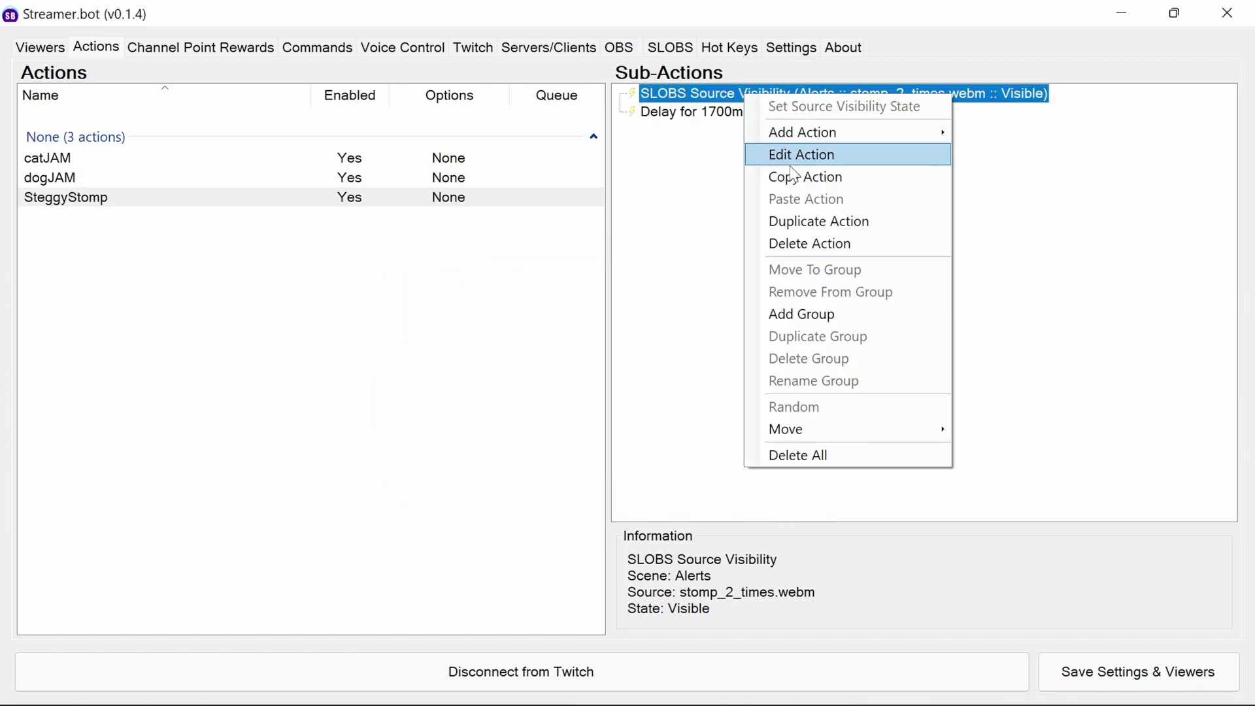
{"action": "left_click", "coordinate": [802, 222]}
{"action": "left_click", "coordinate": [752, 133]}
{"action": "double_click", "coordinate": [752, 137]}
{"action": "left_click", "coordinate": [680, 384]}
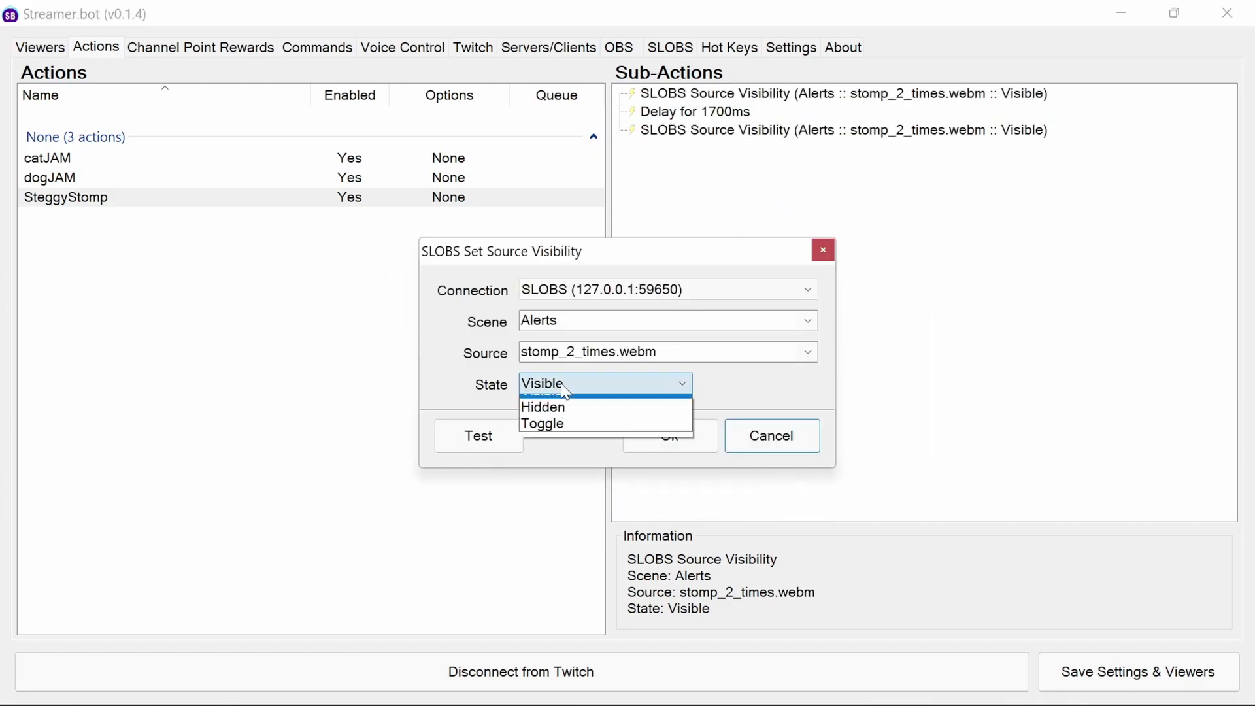
{"action": "left_click", "coordinate": [569, 417]}
{"action": "left_click", "coordinate": [670, 436]}
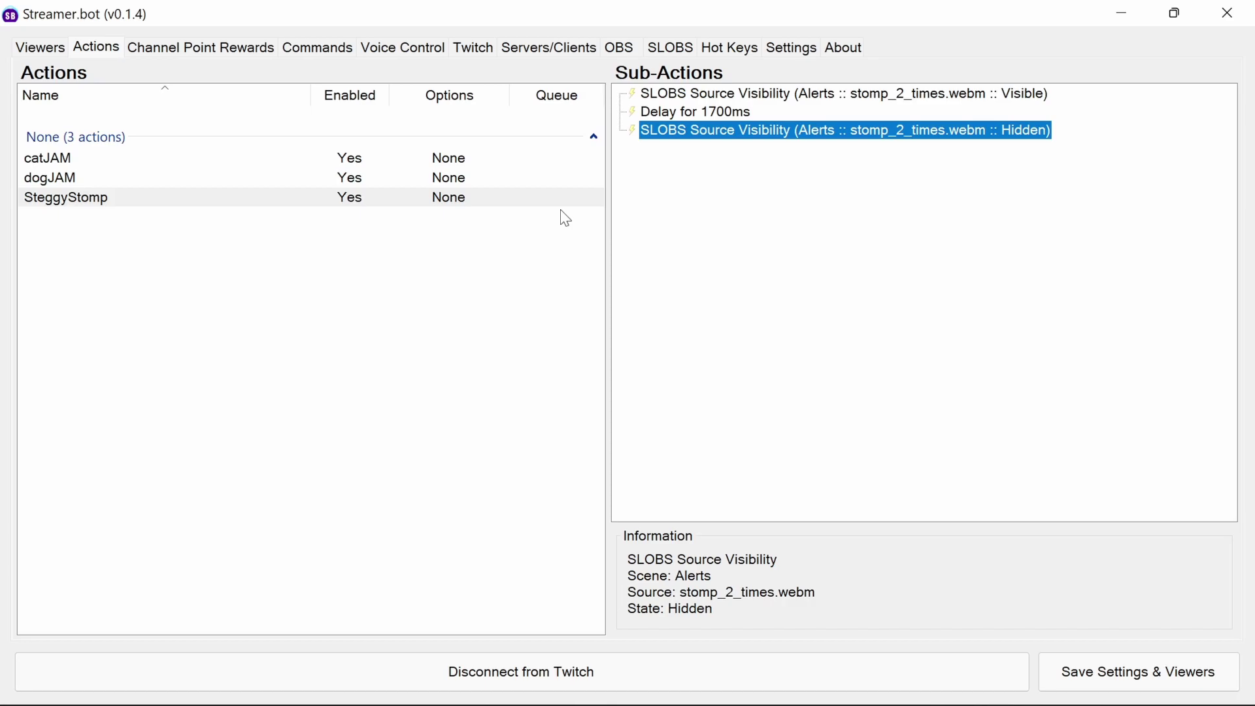
- View the General settings, then return to the Actions overview
{"action": "left_click", "coordinate": [792, 48]}
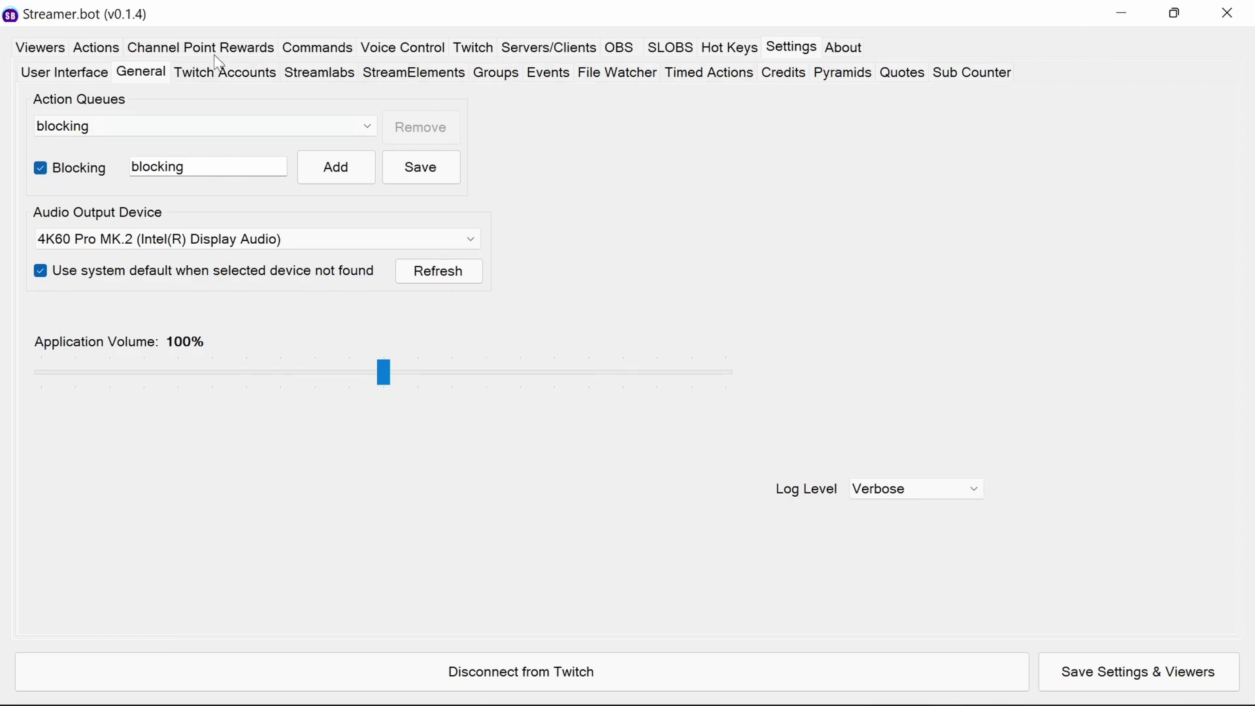
{"action": "left_click", "coordinate": [99, 51]}
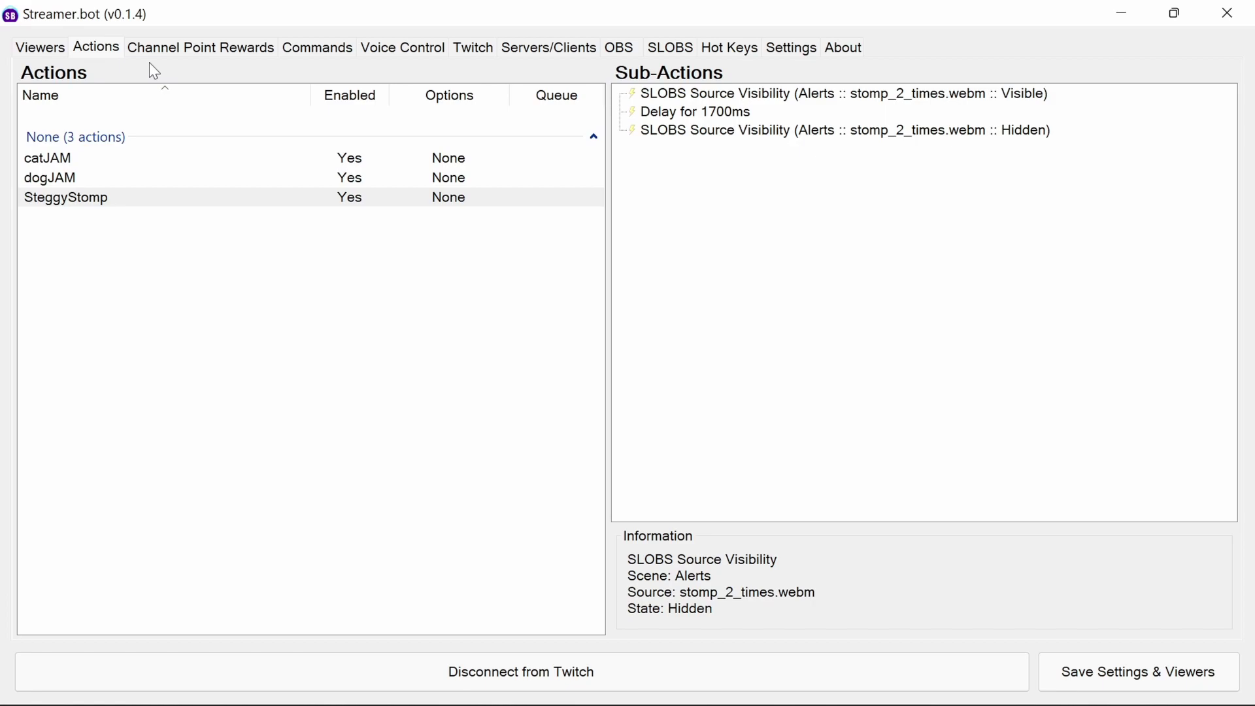
- Add a !catjam chat command that runs the catJAM action
{"action": "left_click", "coordinate": [333, 60]}
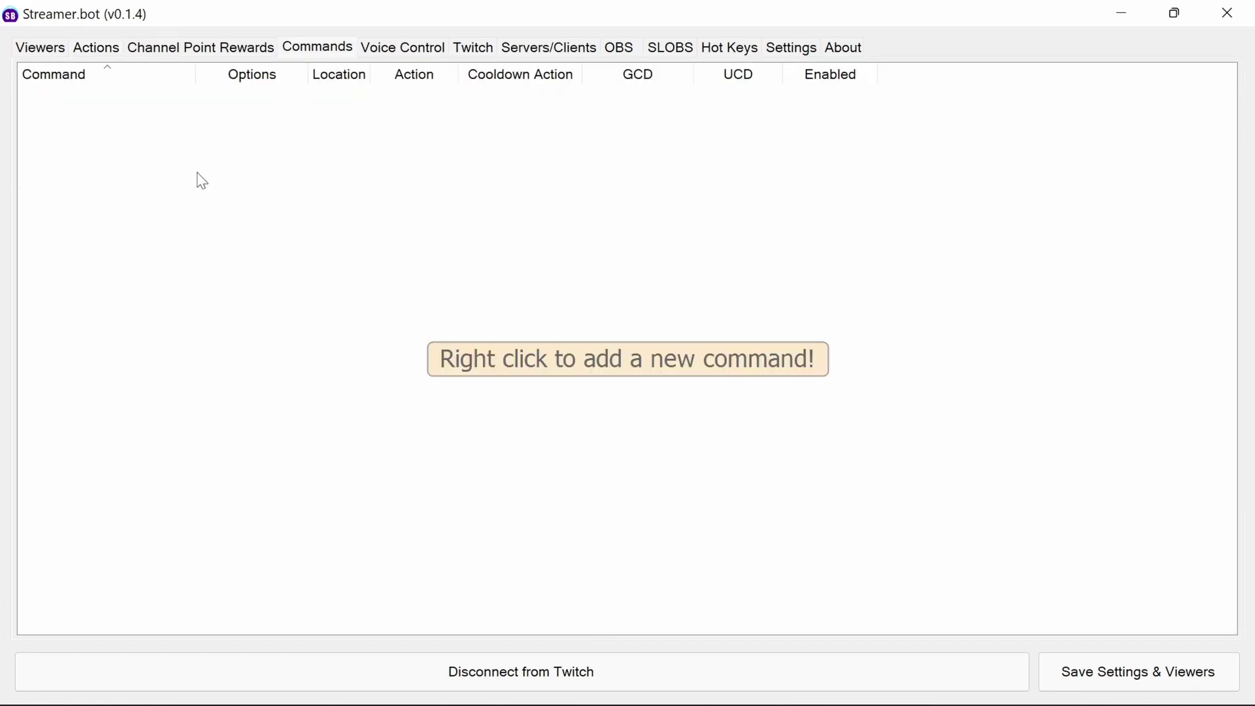
{"action": "left_click", "coordinate": [217, 156]}
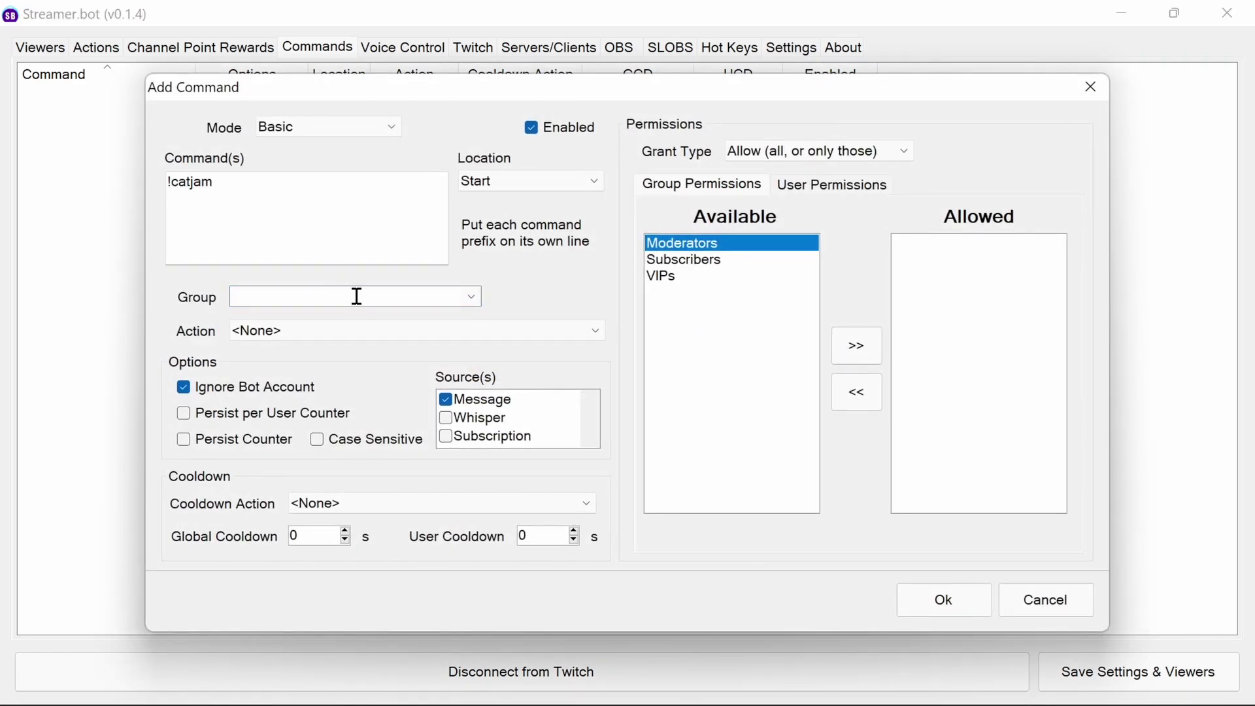
{"action": "left_click", "coordinate": [431, 336]}
{"action": "left_click", "coordinate": [362, 365]}
{"action": "left_click", "coordinate": [962, 596]}
- Add a !dogjam chat command that runs the dogJAM action
{"action": "right_click", "coordinate": [128, 167]}
{"action": "left_click", "coordinate": [156, 163]}
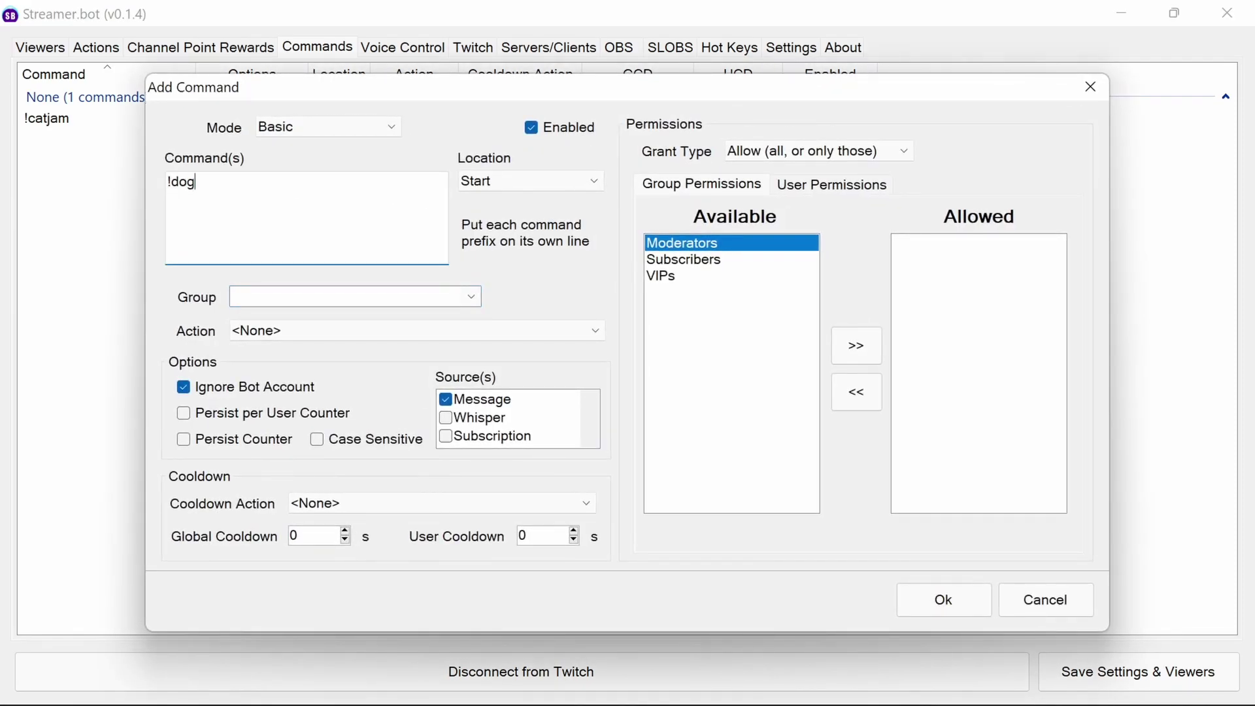
{"action": "left_click", "coordinate": [460, 330]}
{"action": "left_click", "coordinate": [435, 387]}
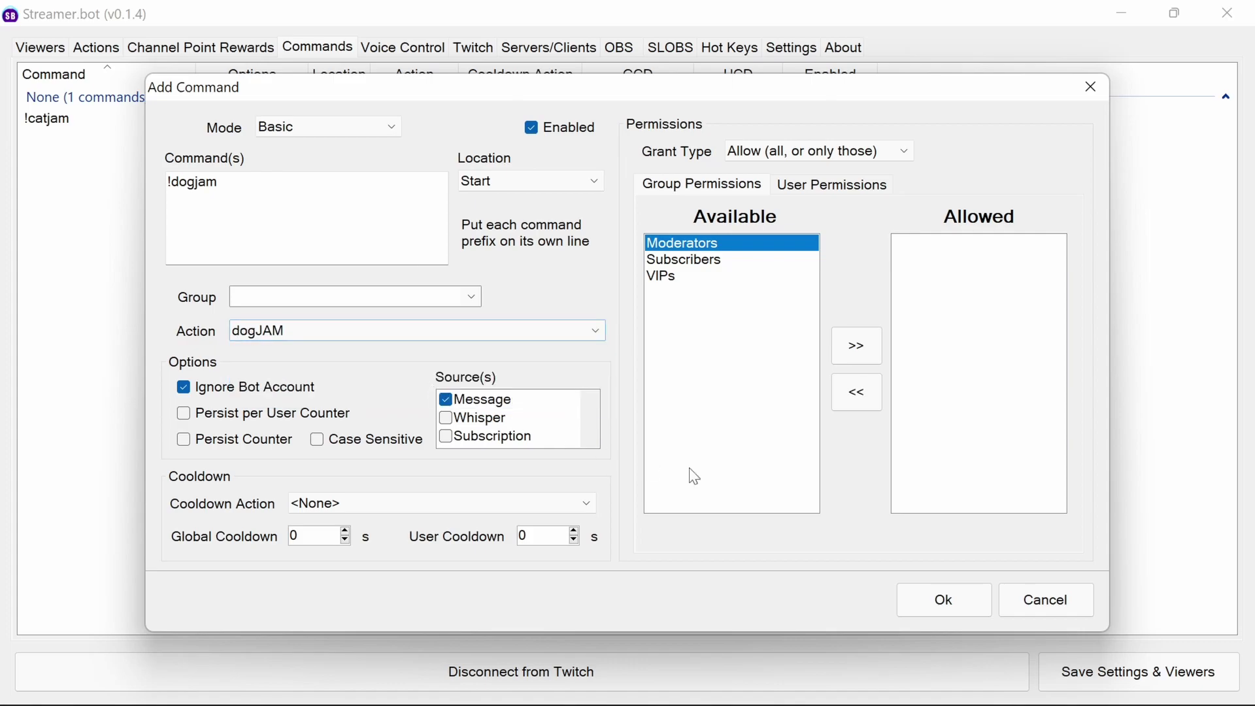
{"action": "left_click", "coordinate": [962, 603]}
- Add a !stomp chat command that runs the SteggyStomp action
{"action": "right_click", "coordinate": [209, 252]}
{"action": "left_click", "coordinate": [240, 255]}
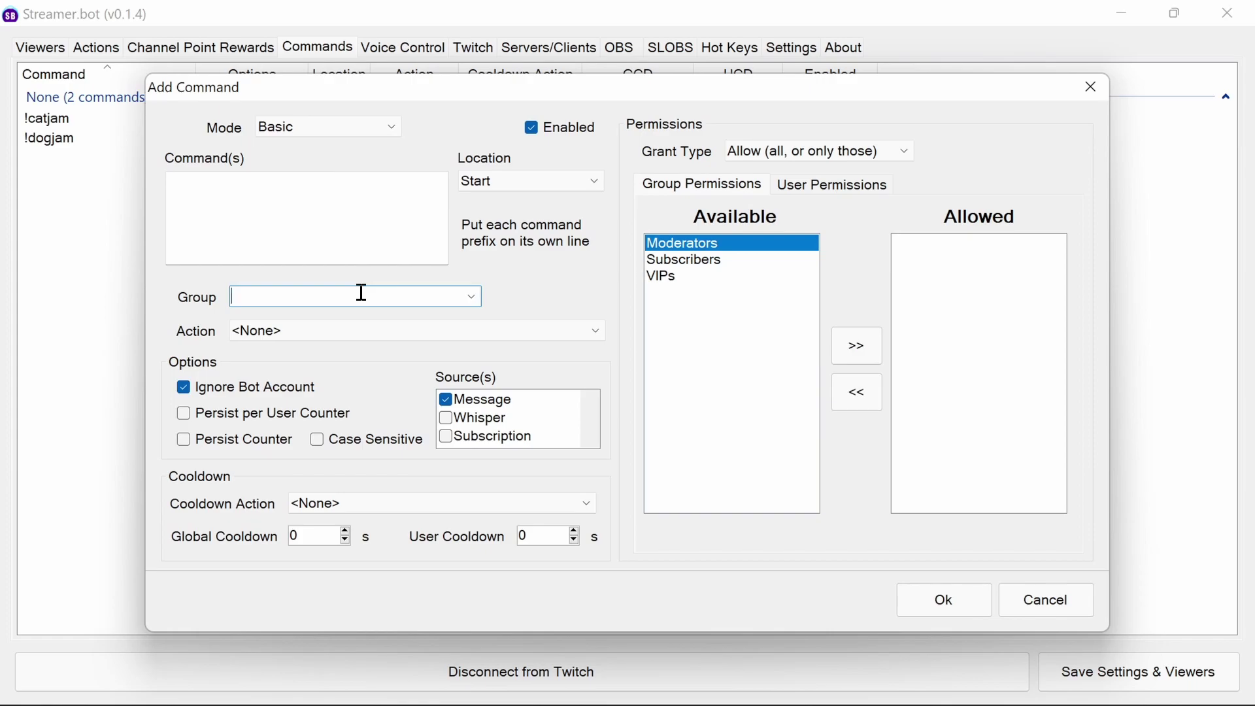
{"action": "left_click", "coordinate": [300, 205]}
{"action": "type", "text": "!stomp"}
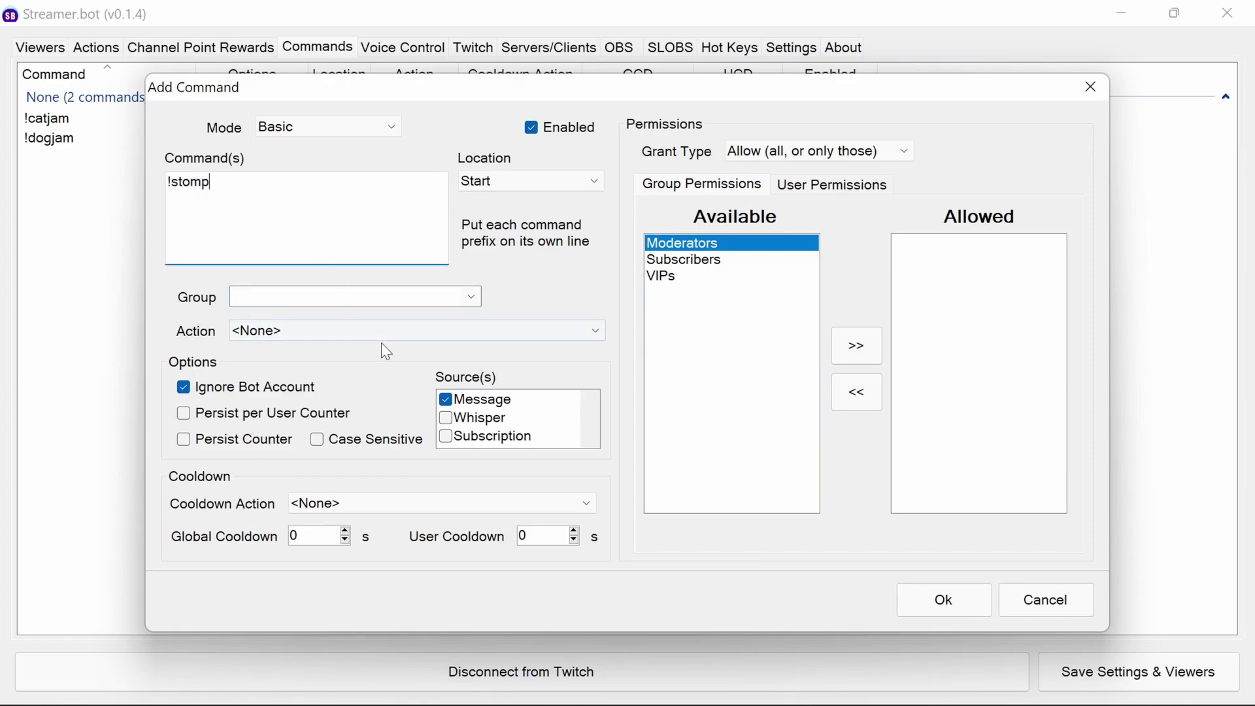
{"action": "left_click", "coordinate": [356, 332]}
{"action": "left_click", "coordinate": [317, 401]}
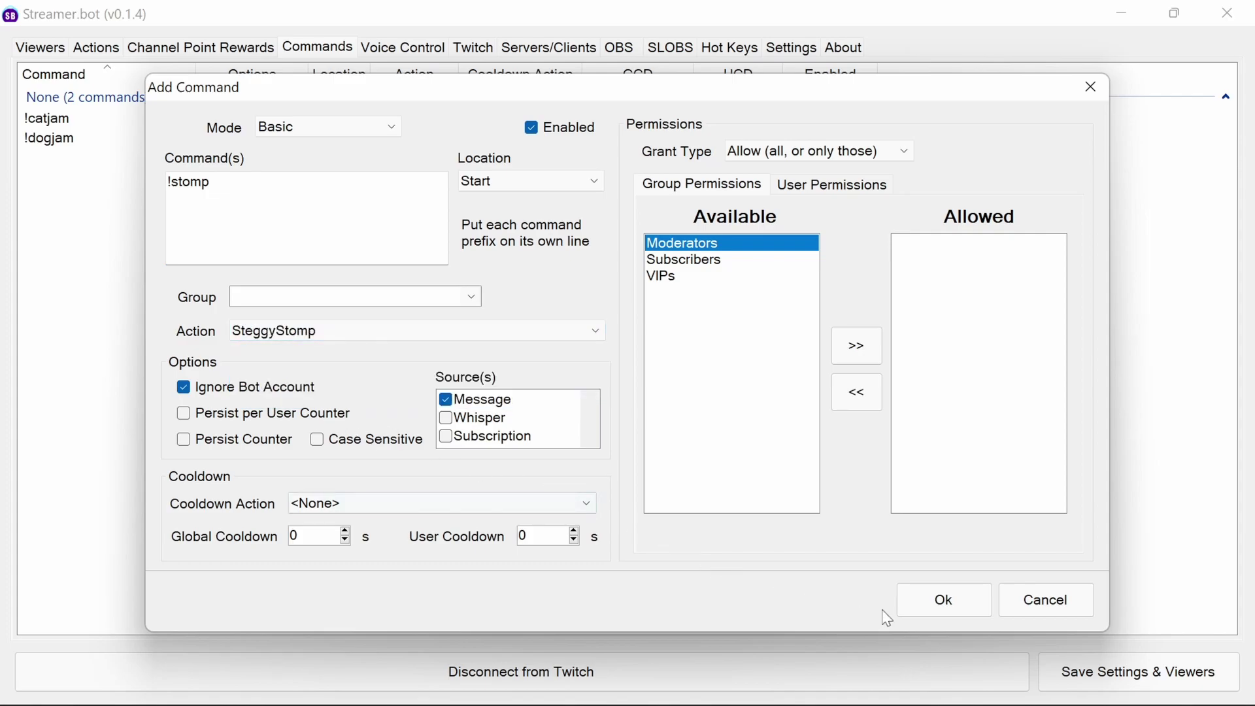
{"action": "left_click", "coordinate": [943, 600]}
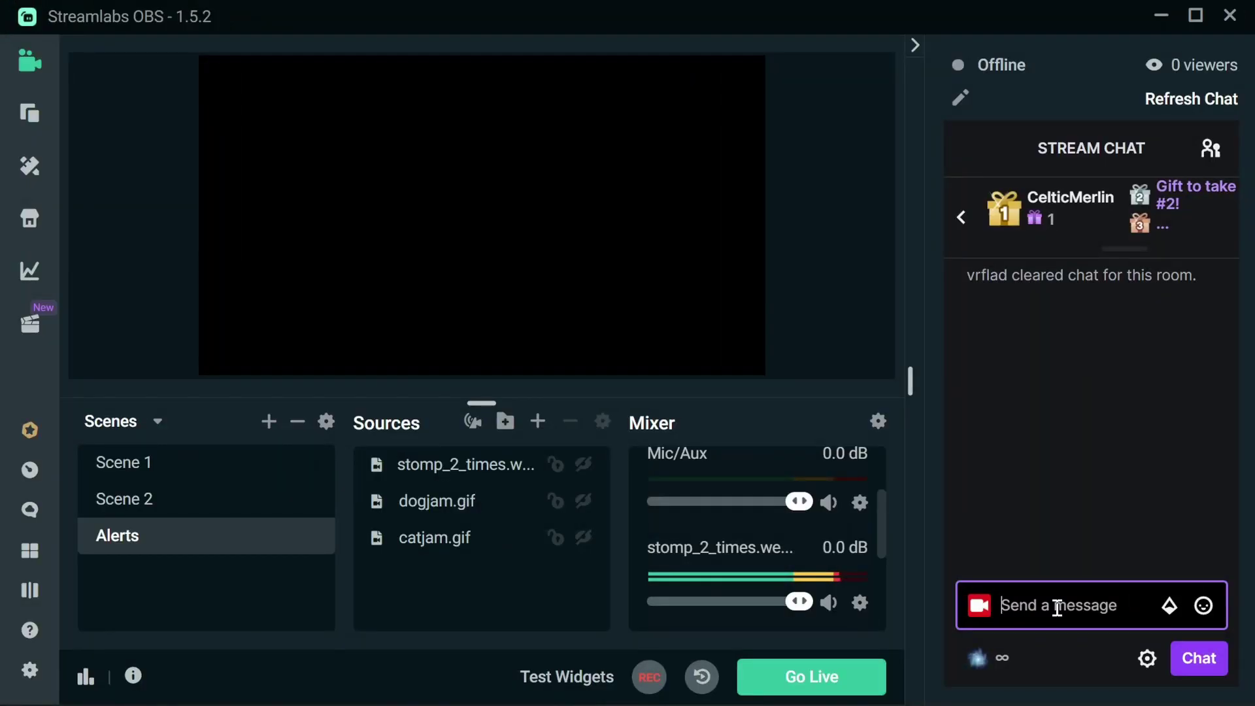
- Send !catjam and !dogjam in Stream Chat, then type !stomp
{"action": "type", "text": "!"}
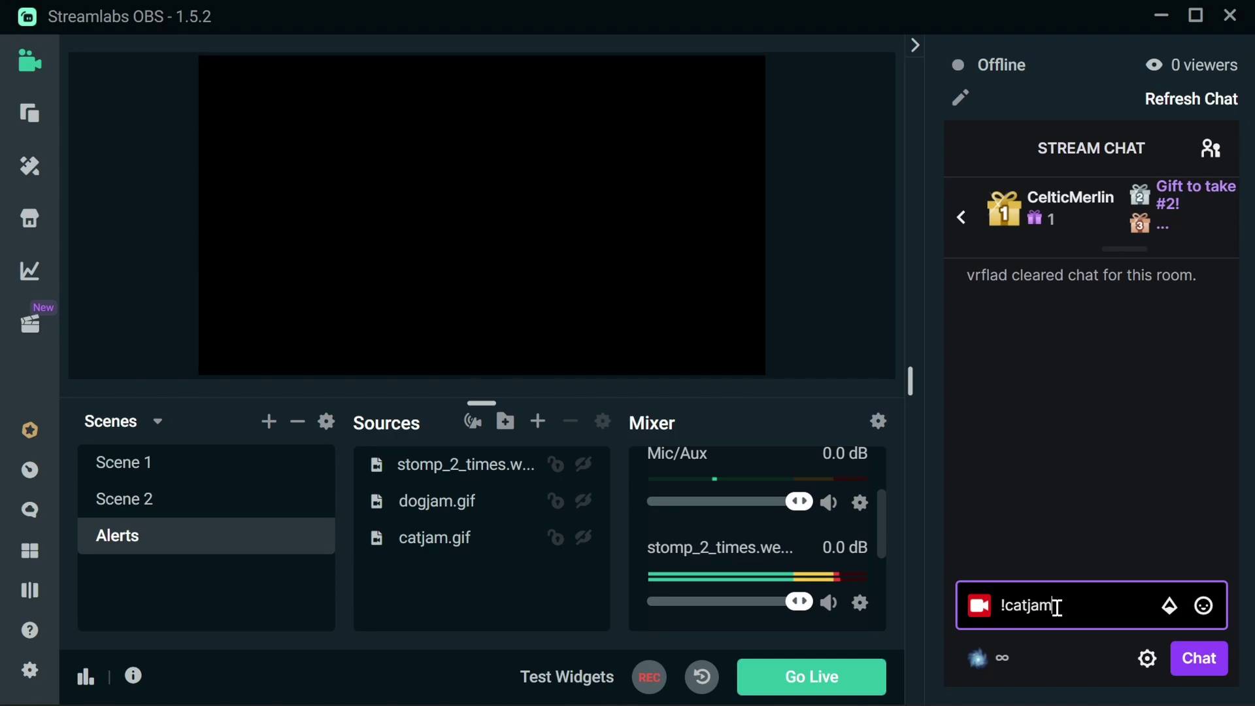
{"action": "type", "text": "catjam"}
{"action": "key", "text": "Return"}
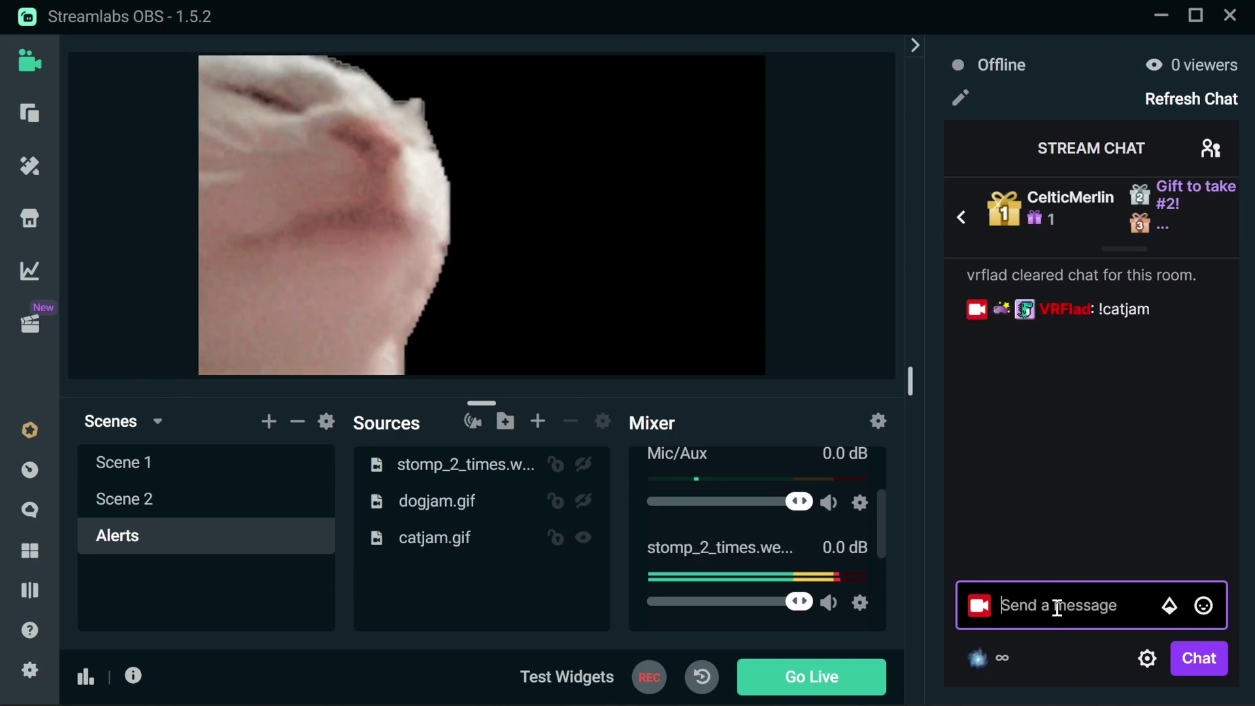
{"action": "type", "text": "!dogjam"}
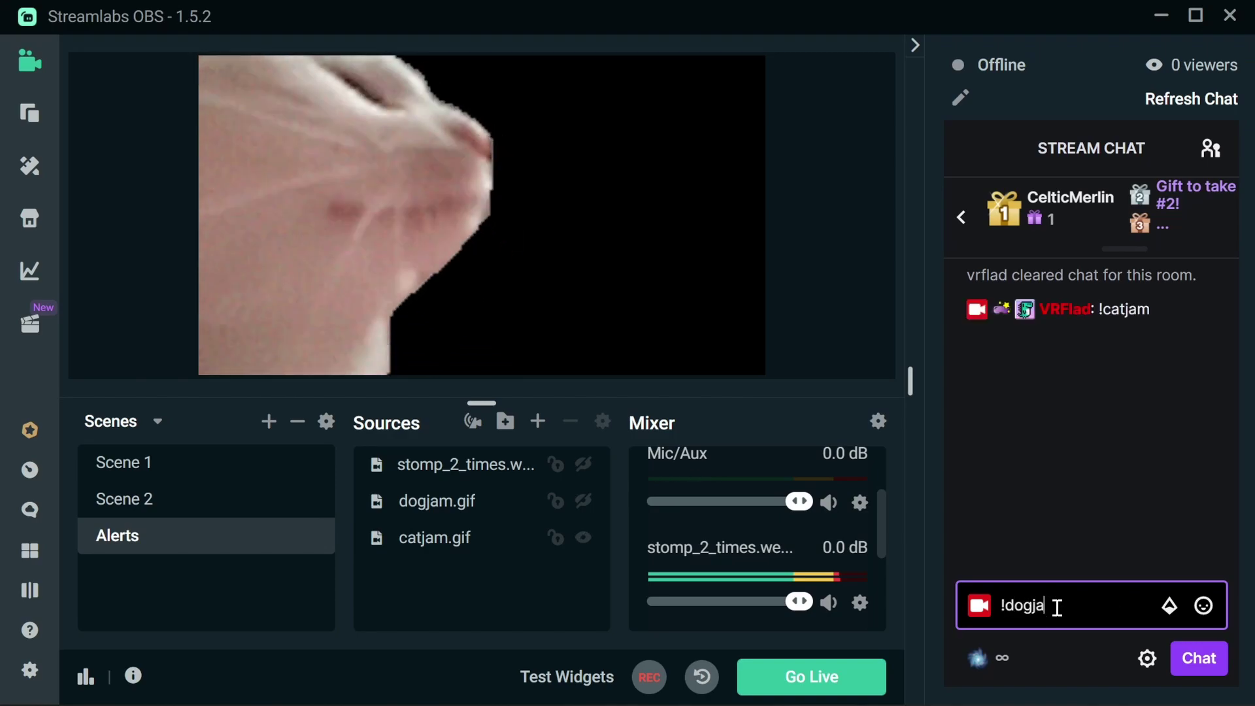
{"action": "key", "text": "Return"}
{"action": "type", "text": "!stomp"}
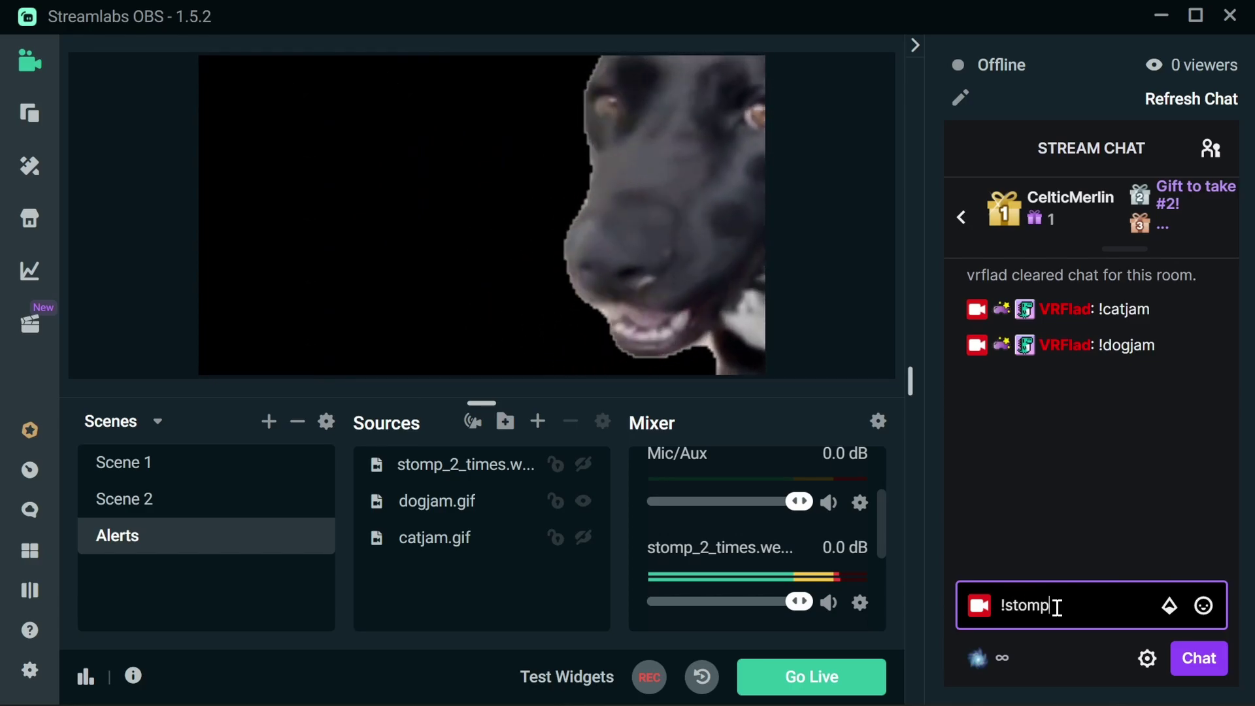